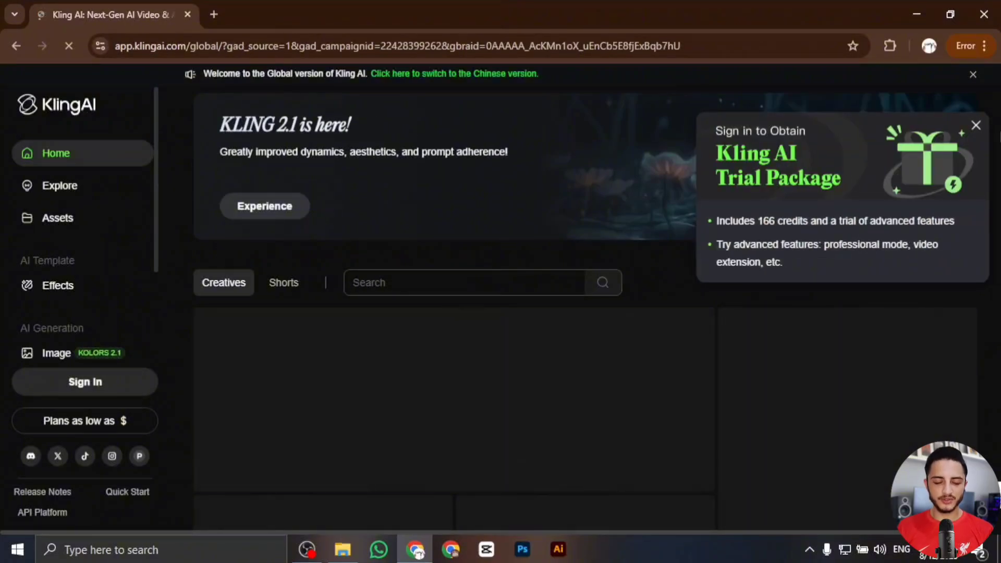
# Step: Dismiss the trial package offer and sign in to Kling AI with the existing Google account
pyautogui.click(976, 126)
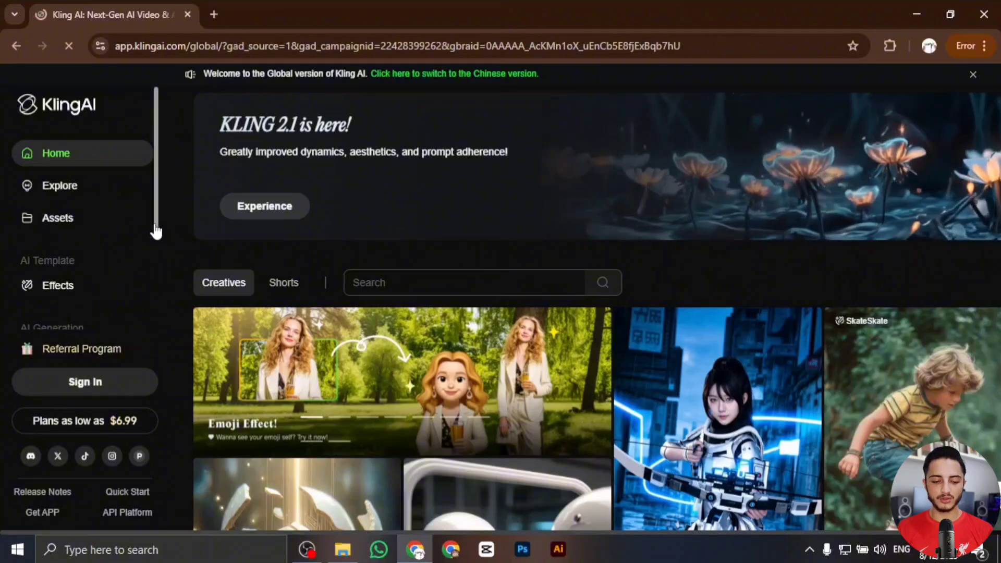
pyautogui.scroll(-1, 152, 292)
pyautogui.scroll(-2, 150, 313)
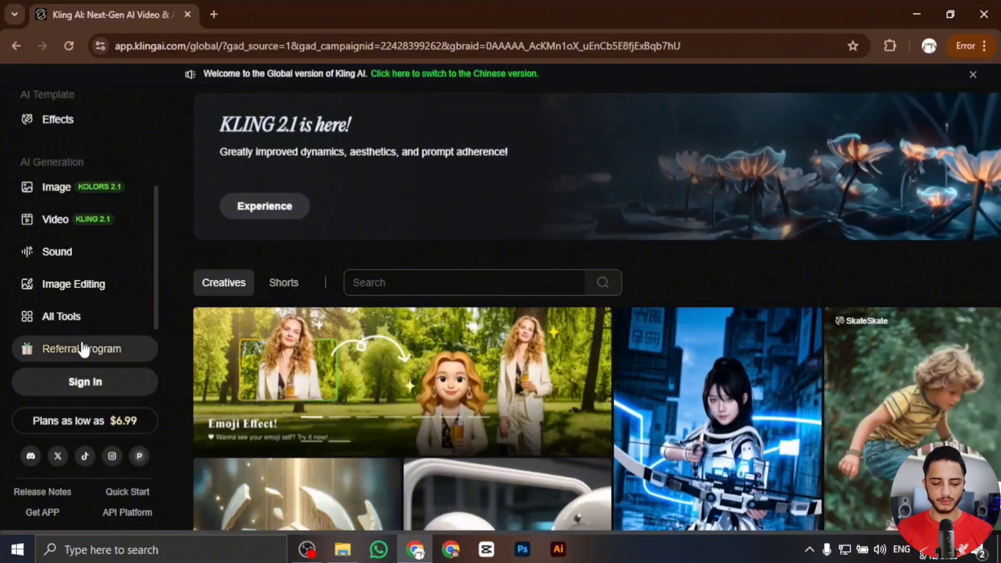
pyautogui.click(97, 388)
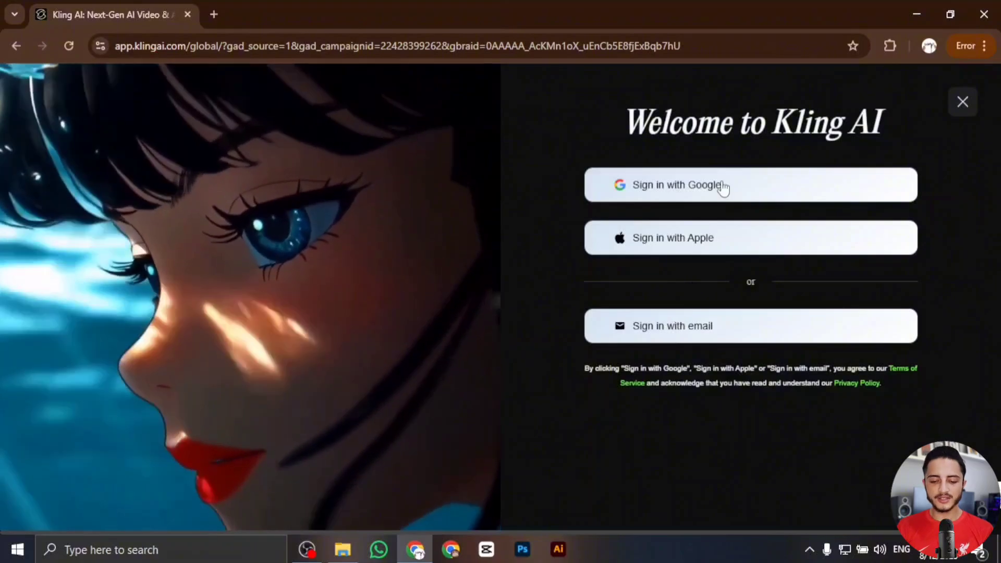
pyautogui.click(719, 188)
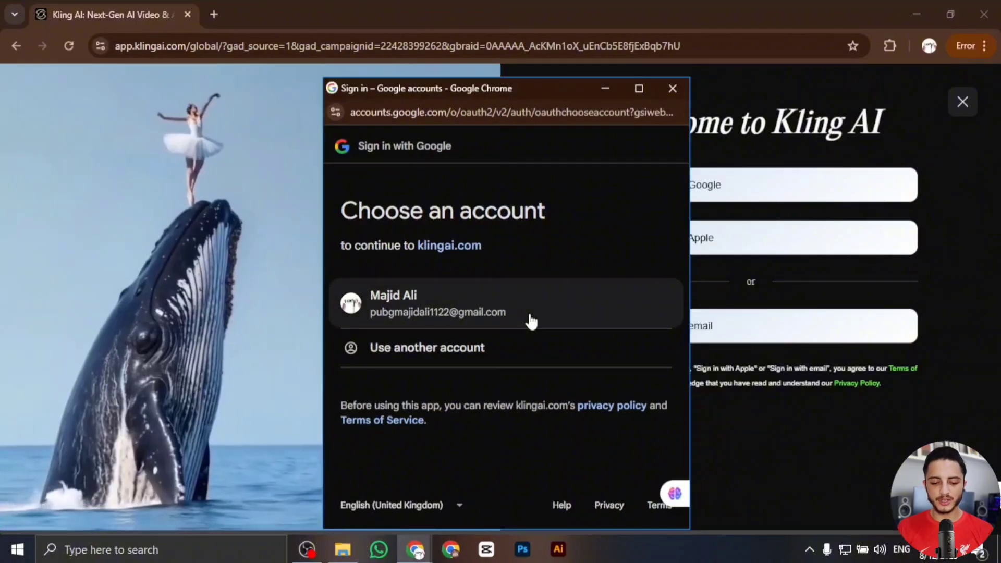
pyautogui.click(530, 315)
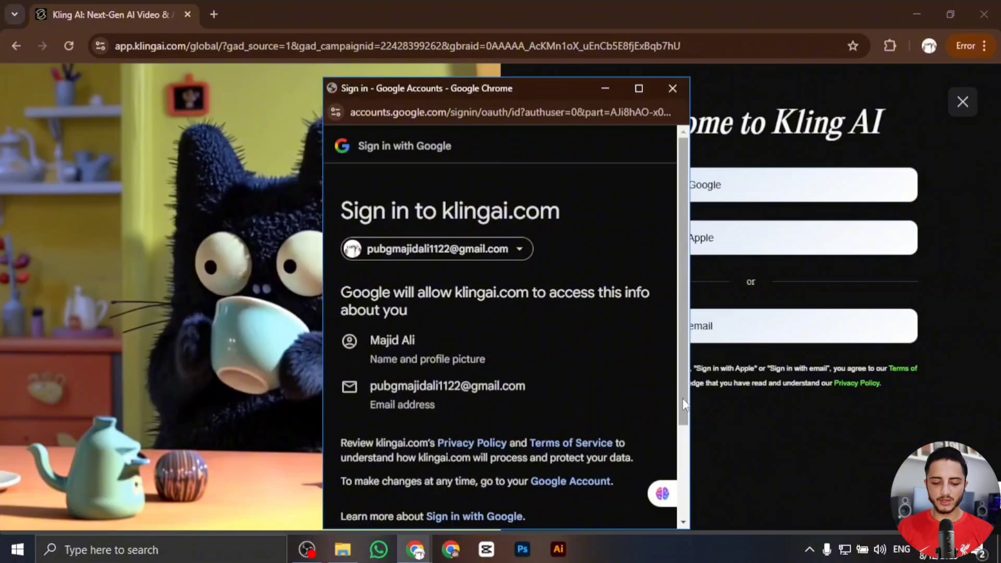
pyautogui.moveTo(679, 398); pyautogui.dragTo(692, 498)
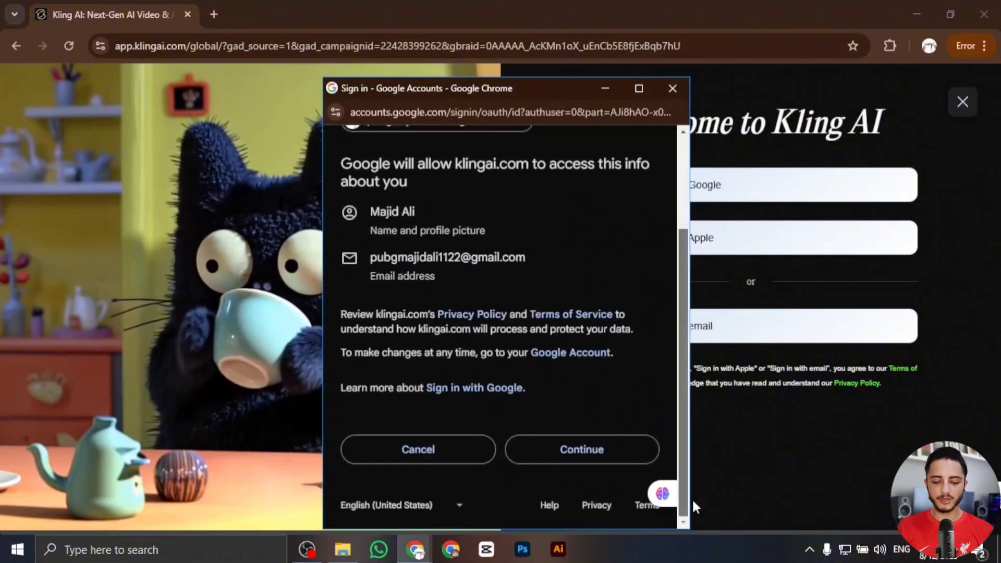
pyautogui.click(600, 449)
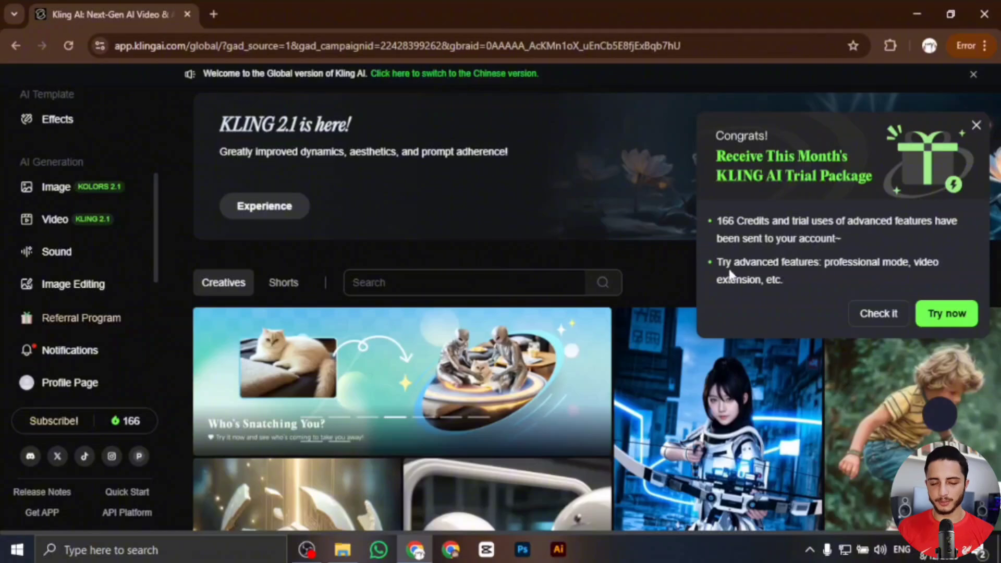
# Step: Check the trial package and submit the onboarding survey with occupation Content creator and intended use Content creation
pyautogui.click(890, 314)
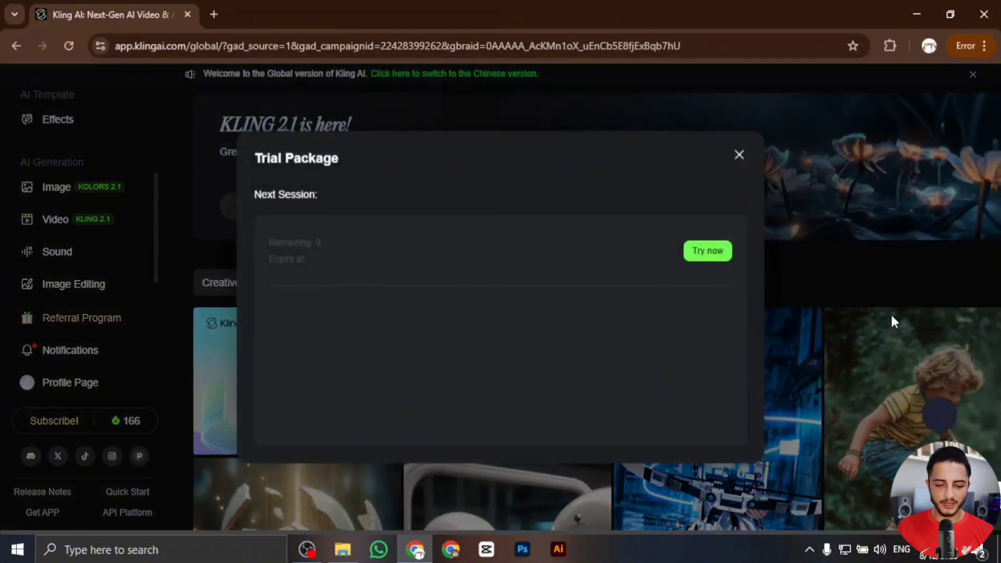
pyautogui.click(739, 155)
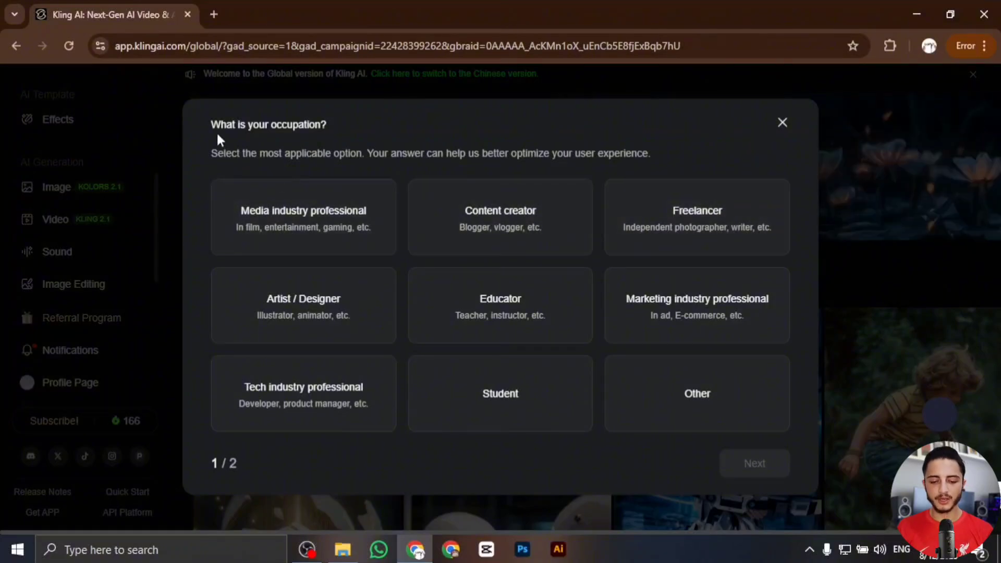
pyautogui.click(449, 236)
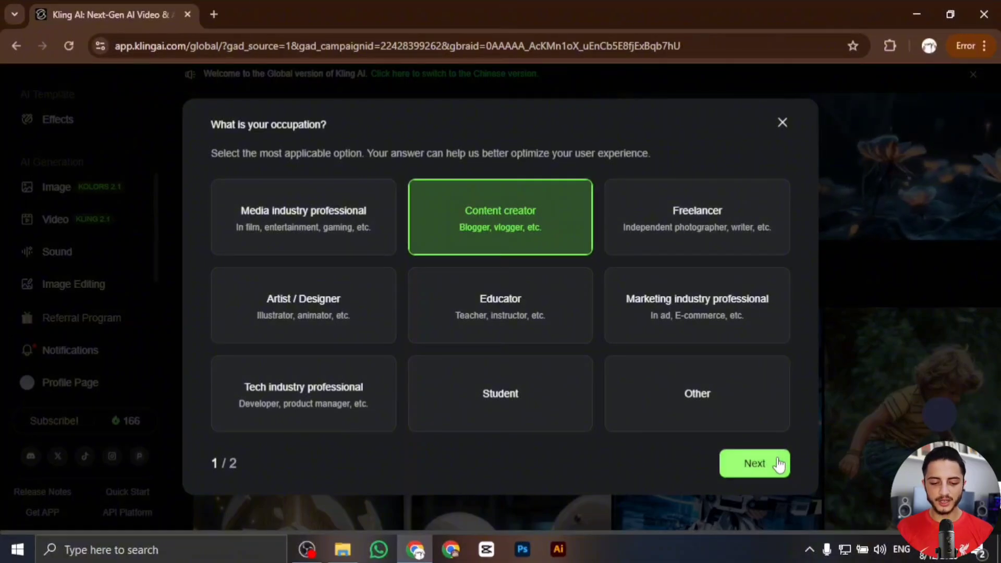
pyautogui.click(778, 463)
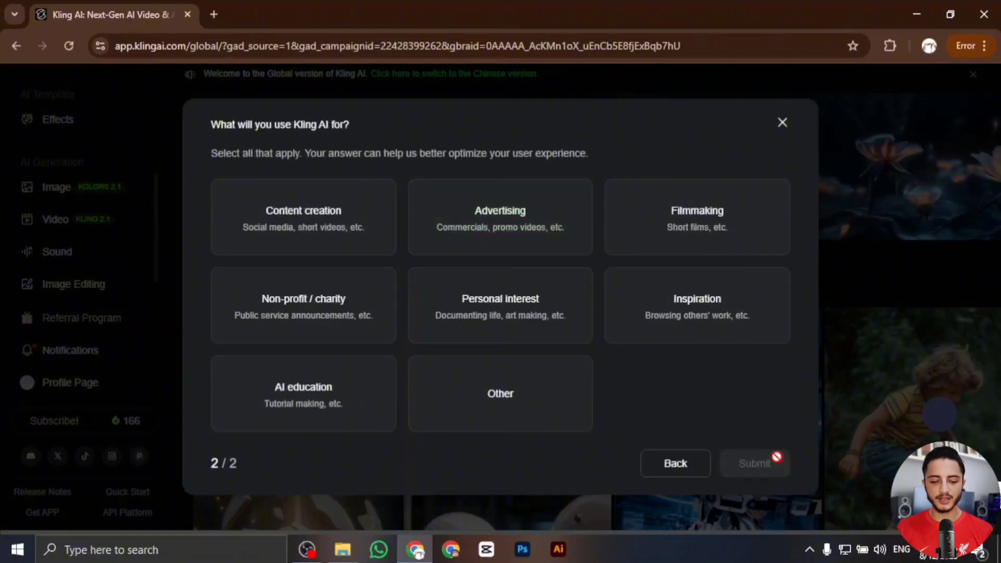
pyautogui.click(308, 233)
pyautogui.click(746, 462)
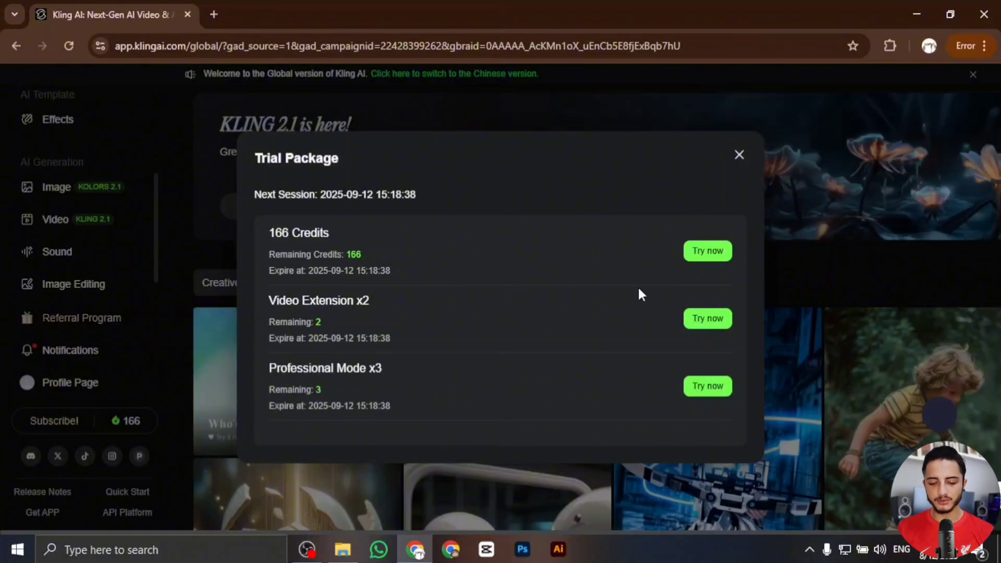
# Step: Close the trial package details and review the account's credit activity
pyautogui.click(739, 156)
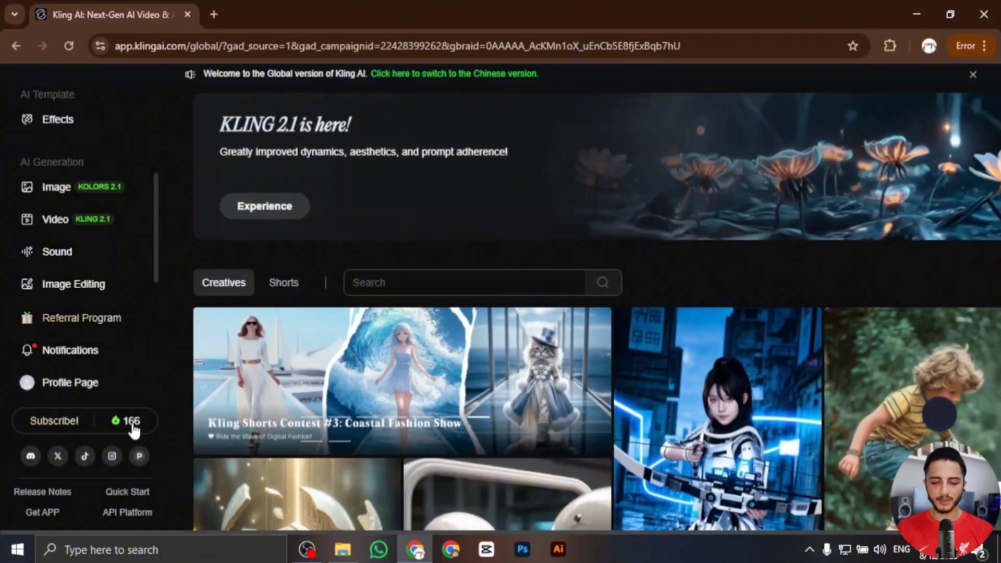
pyautogui.click(131, 421)
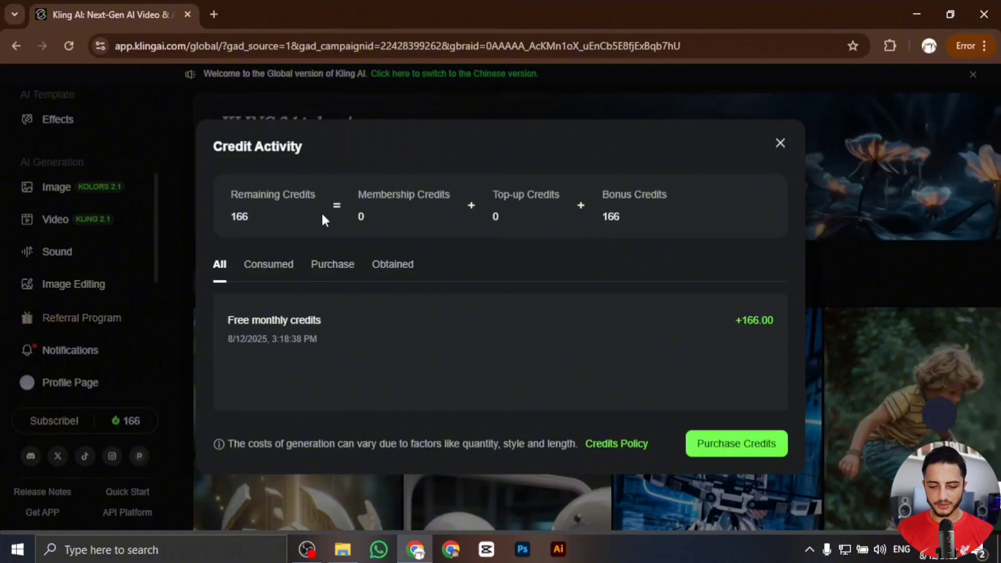
pyautogui.click(780, 144)
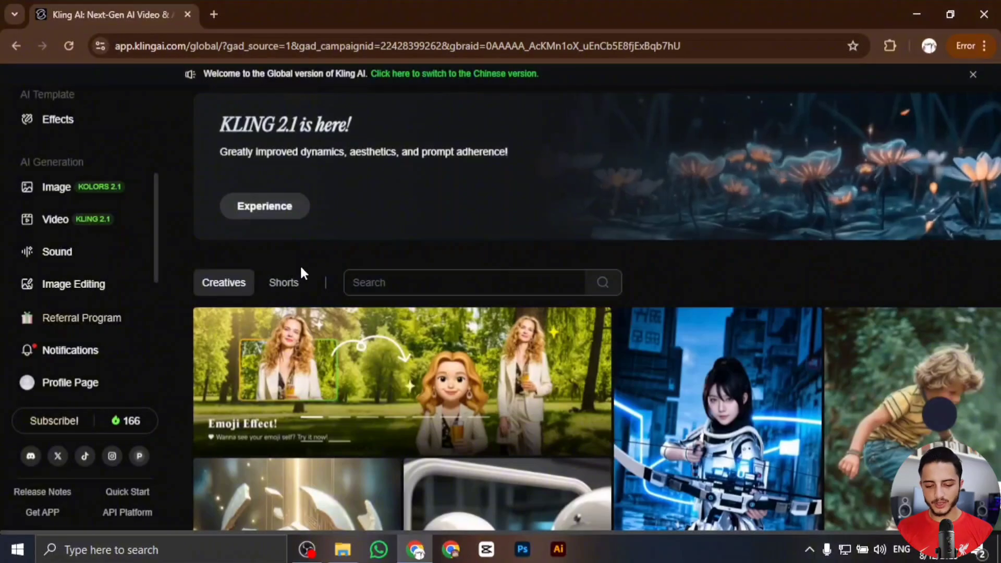
# Step: Browse the Creatives gallery on the home page to examine the community's generated images and videos
pyautogui.moveTo(437, 354)
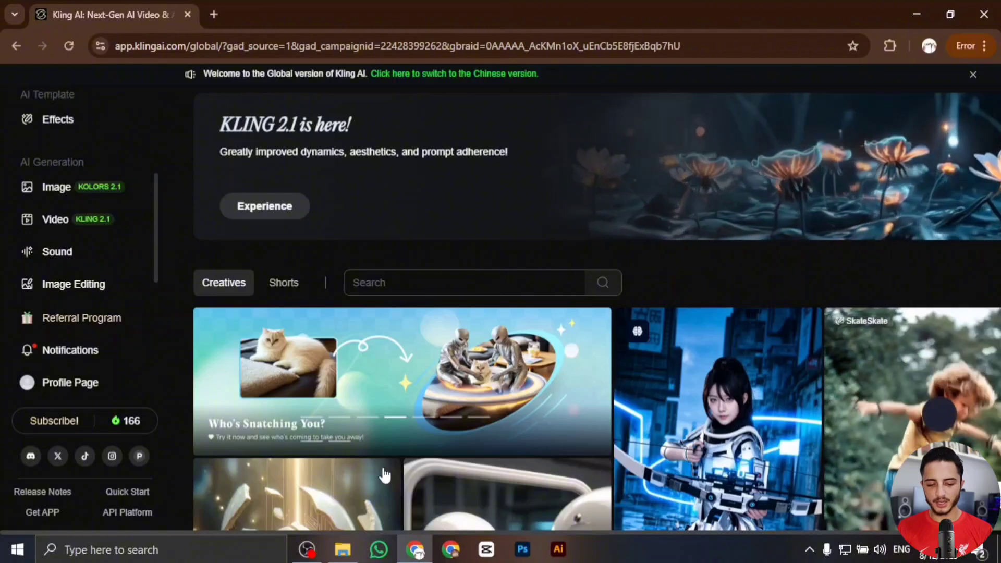
pyautogui.scroll(-3, 402, 472)
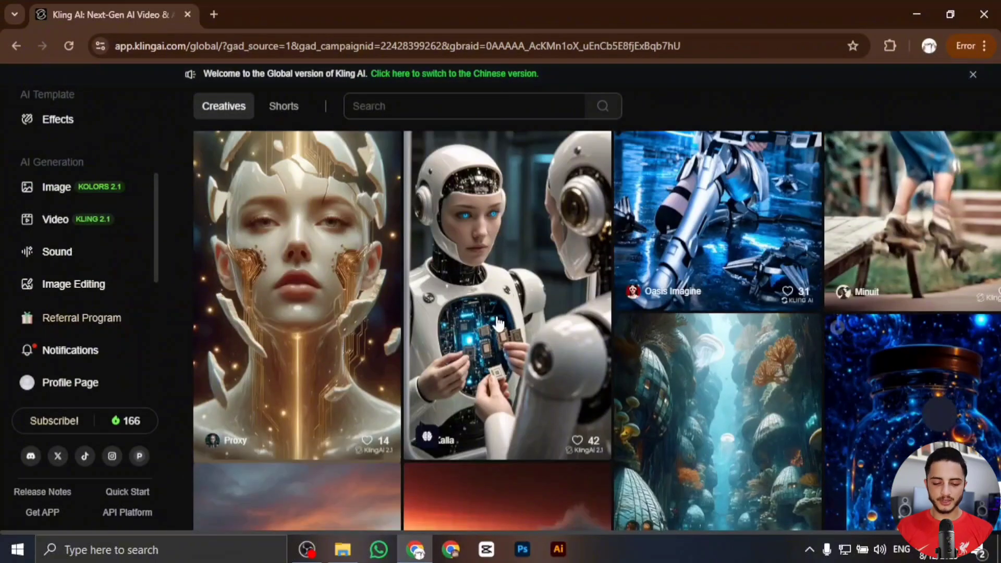
pyautogui.moveTo(800, 410)
pyautogui.scroll(-5, 458, 415)
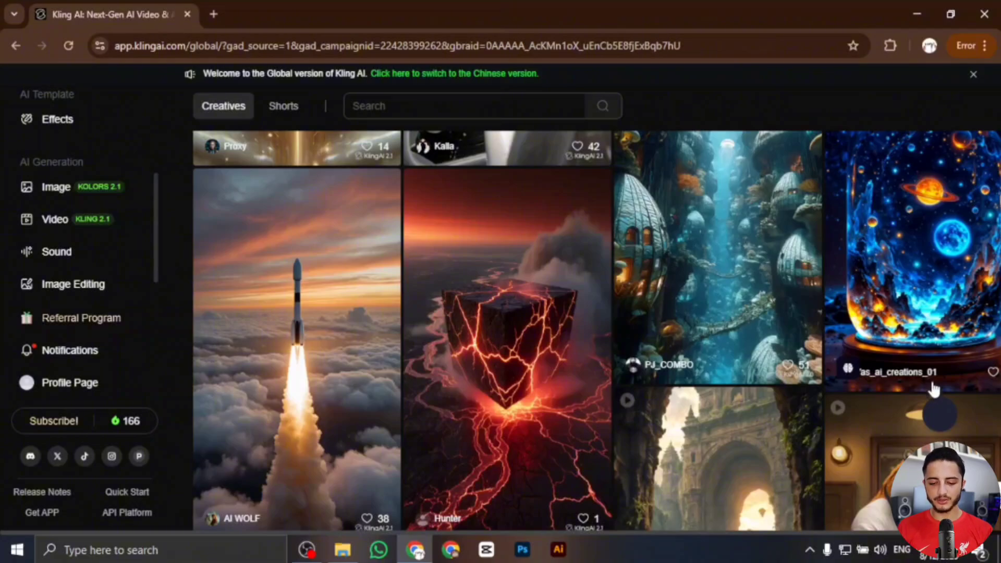
pyautogui.scroll(-3, 749, 457)
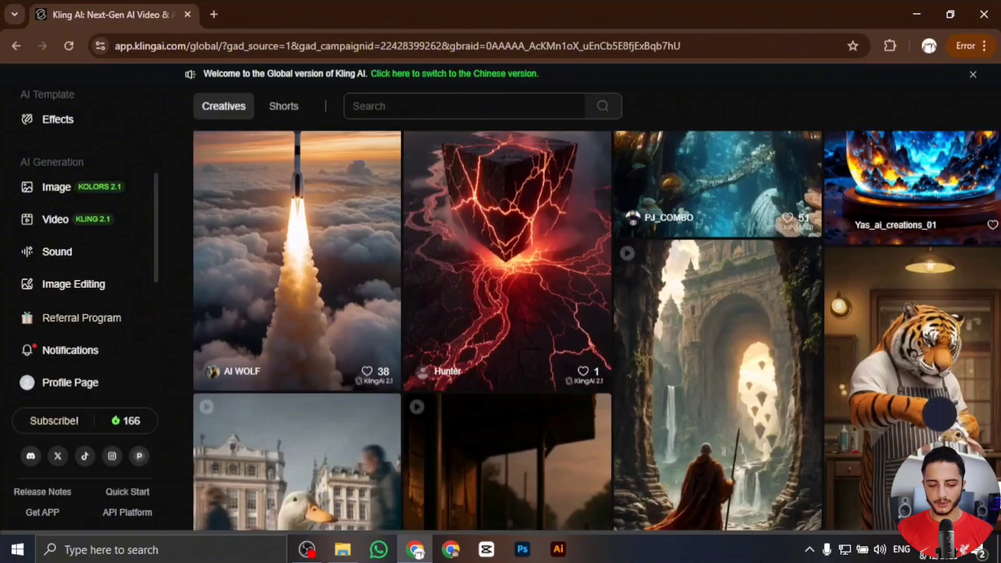
pyautogui.scroll(-10, 894, 454)
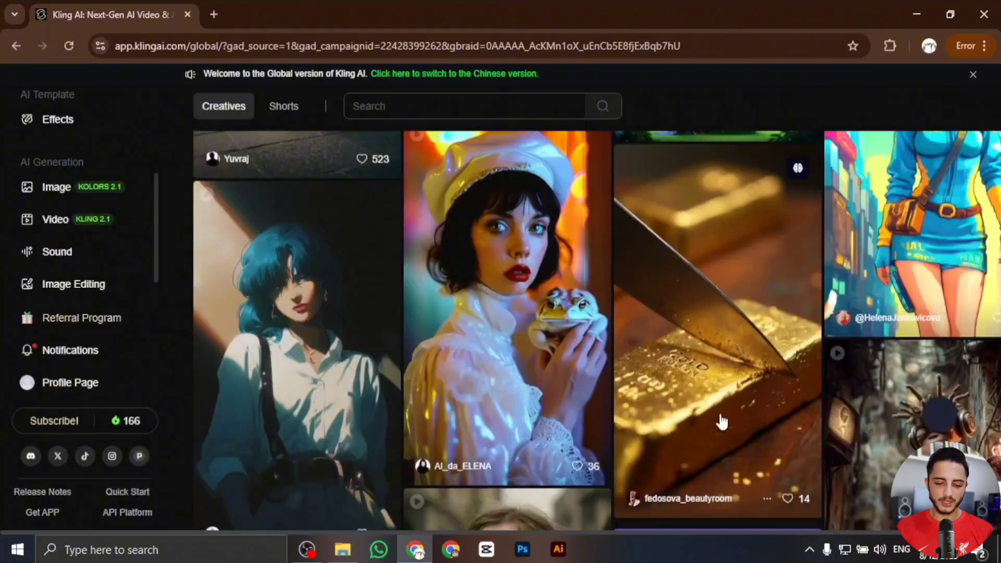
pyautogui.scroll(10, 709, 414)
pyautogui.scroll(3, 701, 409)
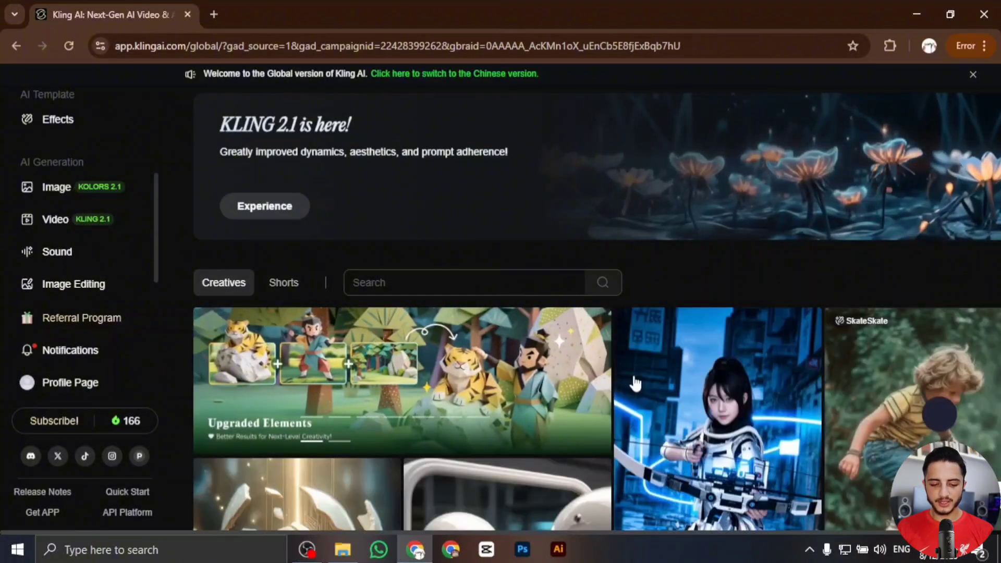
# Step: Look through the Shorts gallery and return to the Creatives gallery
pyautogui.click(272, 296)
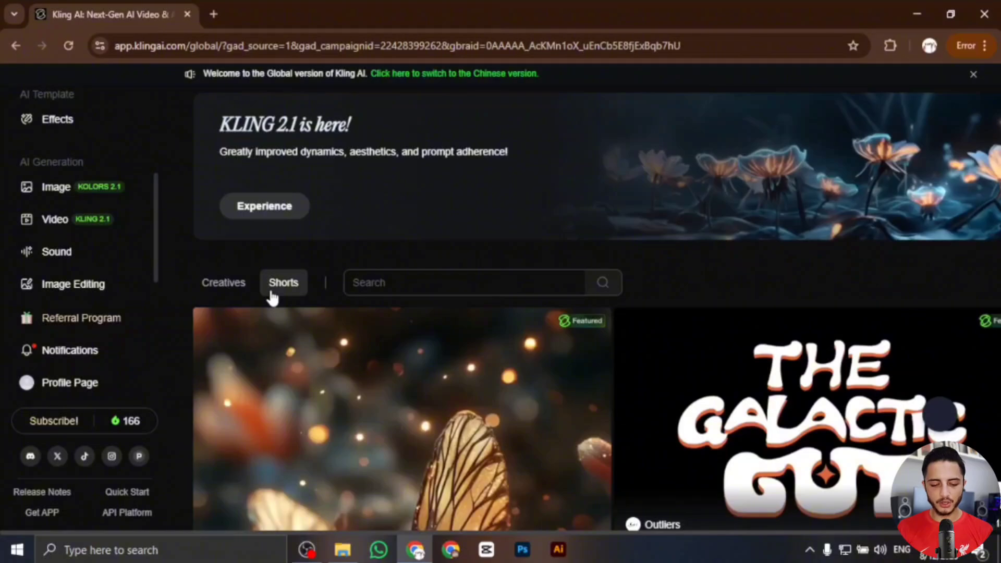
pyautogui.scroll(-3, 406, 412)
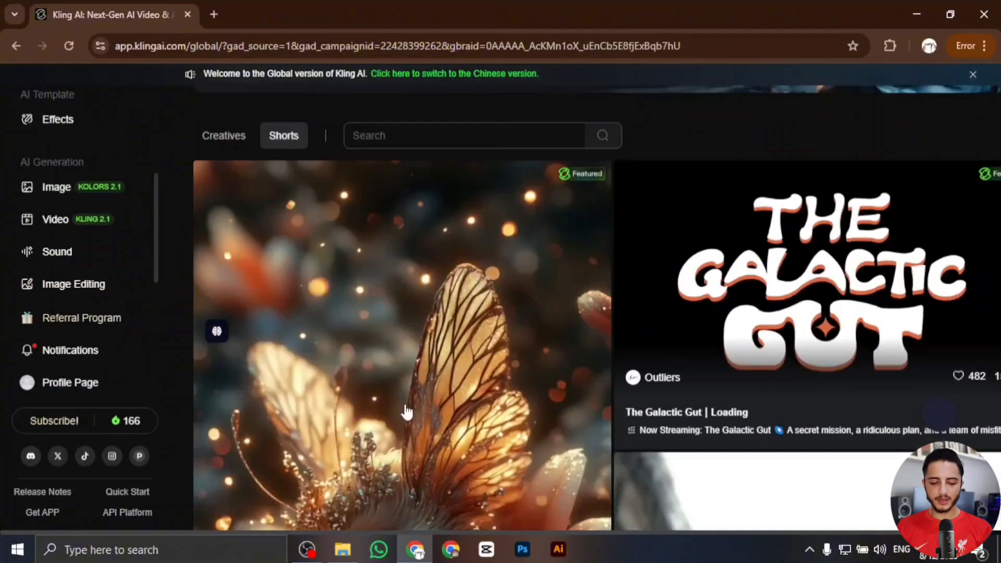
pyautogui.scroll(-4, 405, 388)
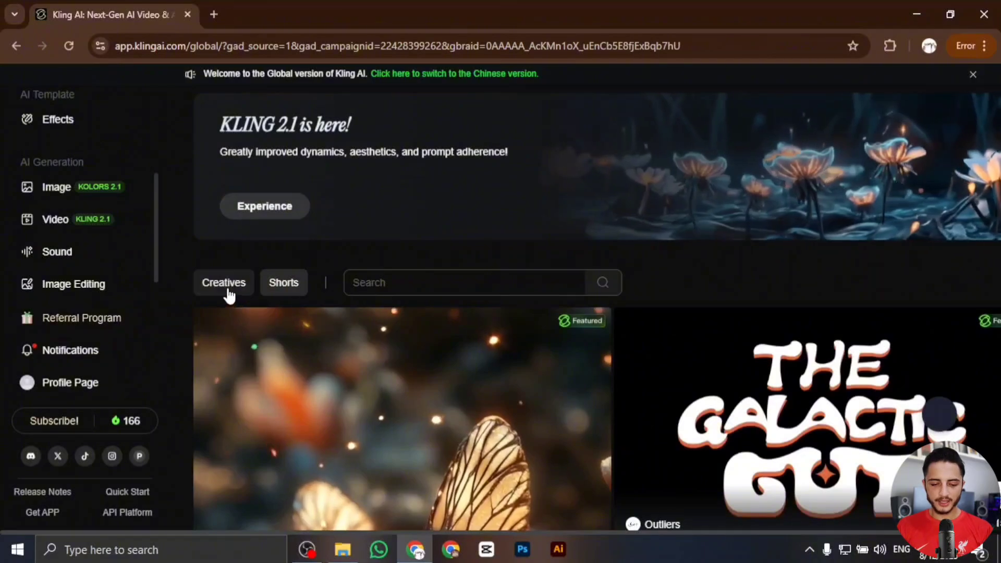
pyautogui.click(228, 295)
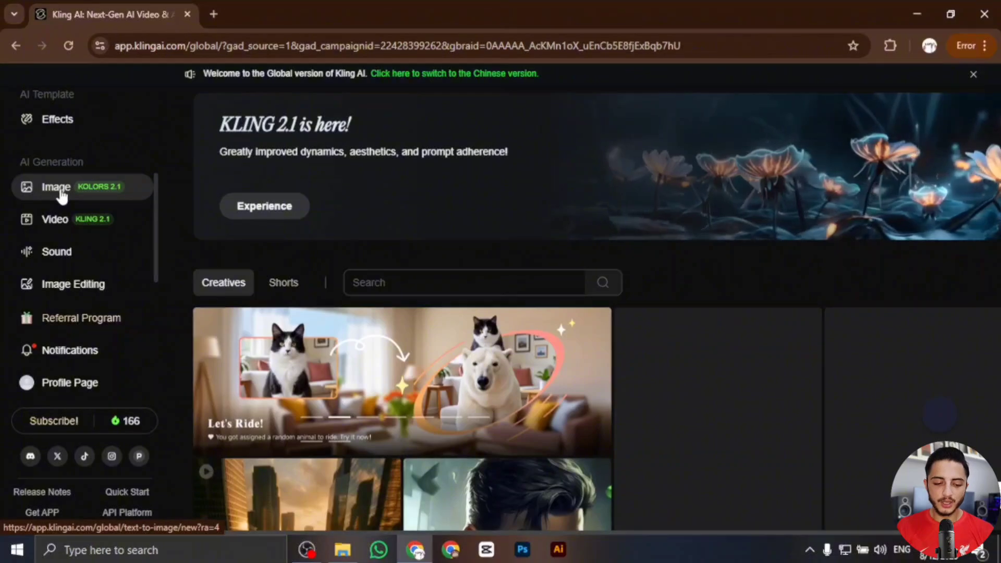
# Step: Open the AI Image Generator and go through the introduction to the Elements feature under Image Reference
pyautogui.click(61, 194)
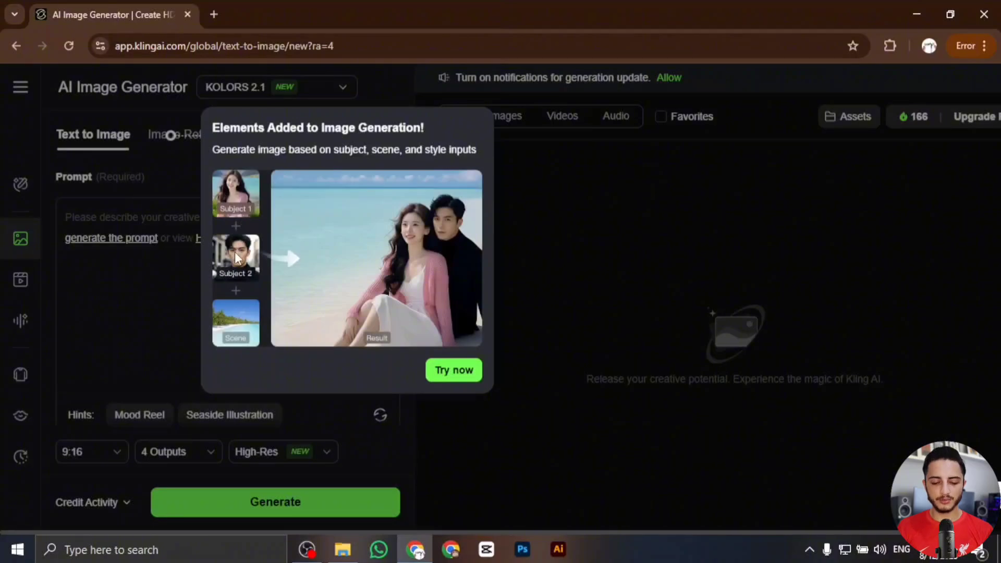
pyautogui.click(453, 370)
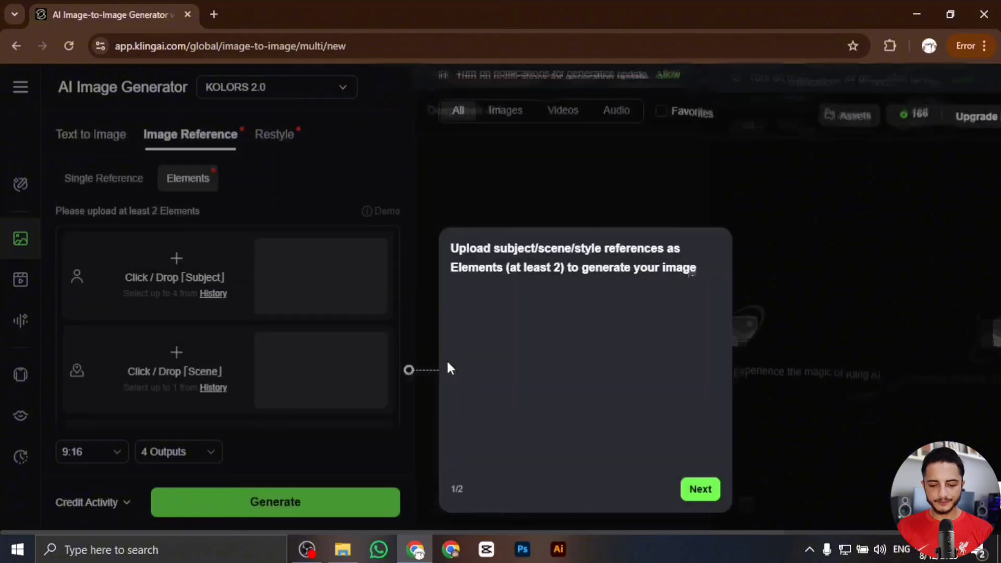
pyautogui.click(701, 489)
pyautogui.click(682, 400)
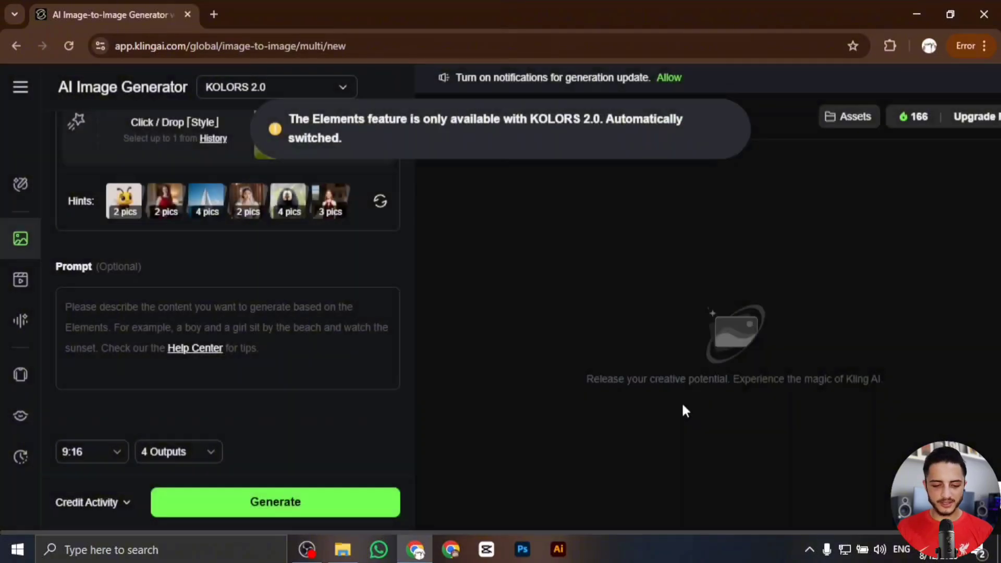
pyautogui.scroll(4, 244, 294)
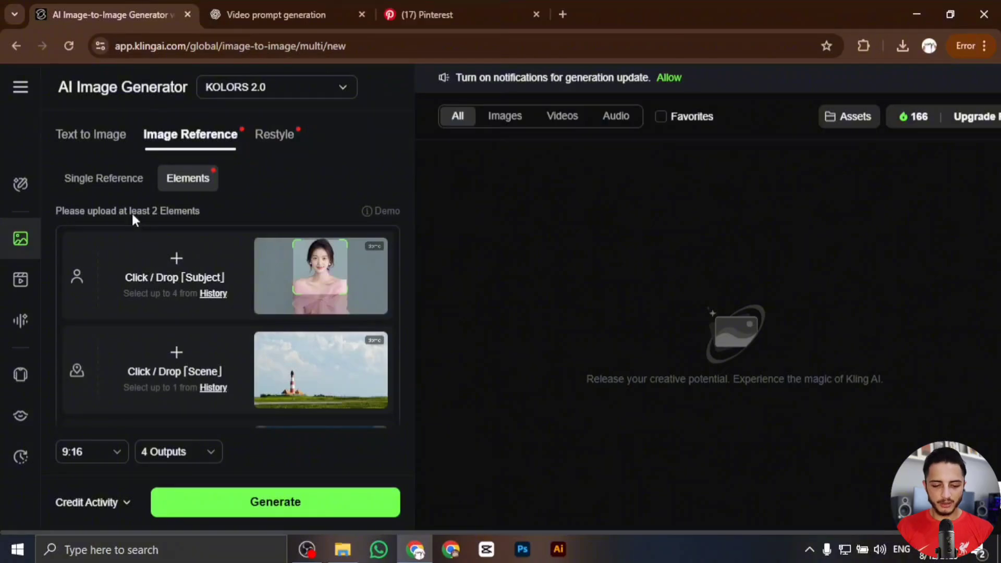
# Step: Switch the image generator to Text to Image and review its aspect ratio, output count and resolution options
pyautogui.click(86, 136)
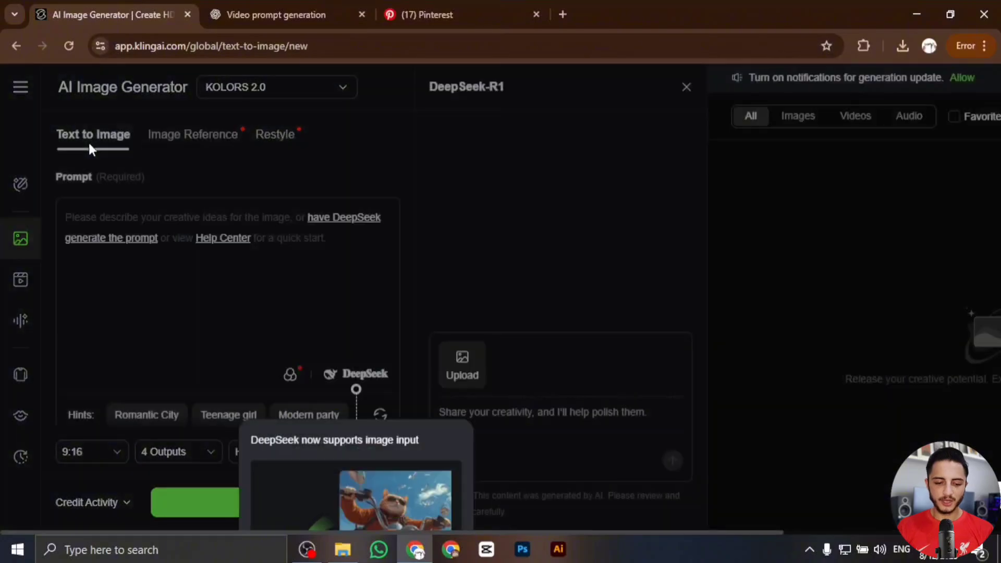
pyautogui.click(167, 280)
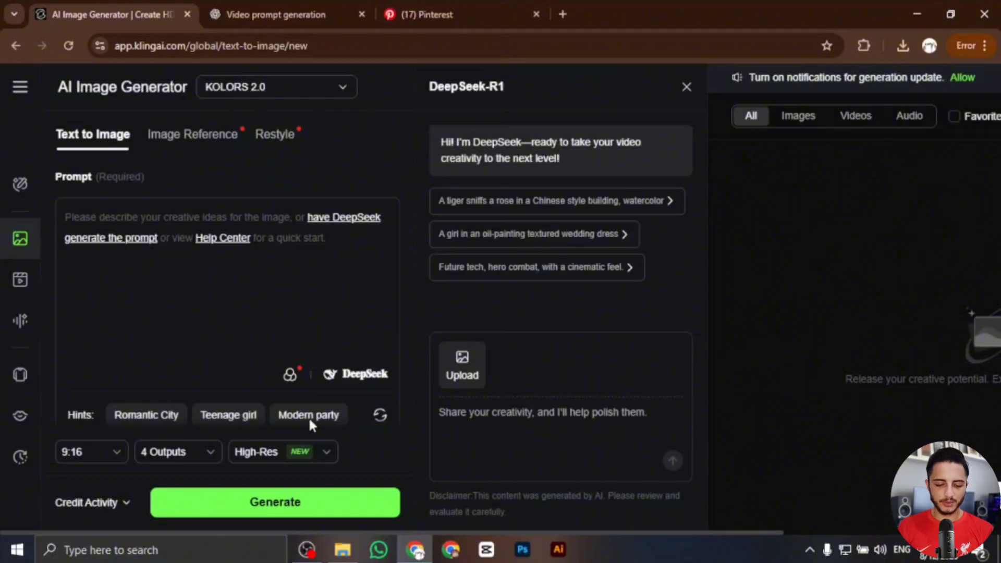
pyautogui.click(109, 449)
pyautogui.click(168, 457)
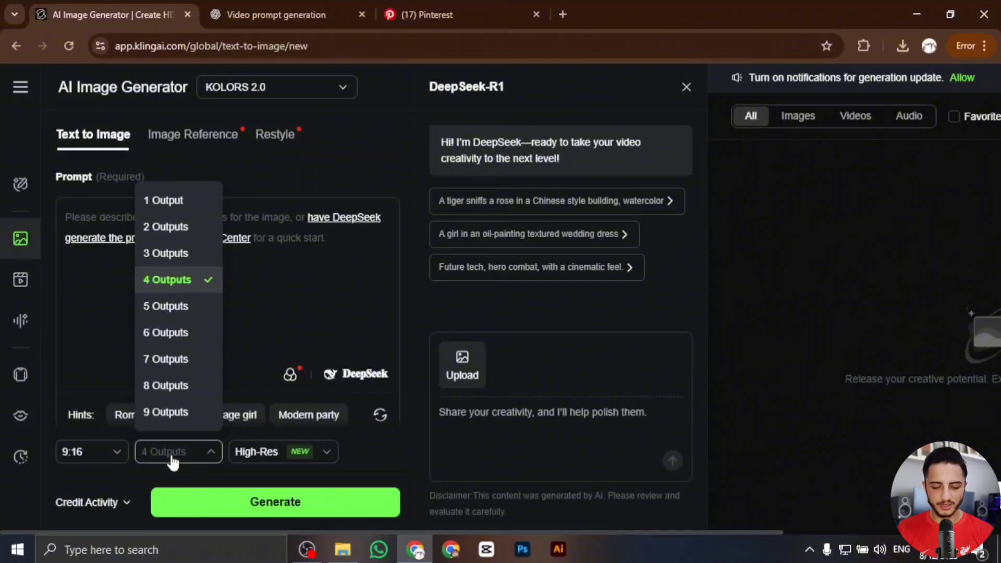
pyautogui.click(172, 459)
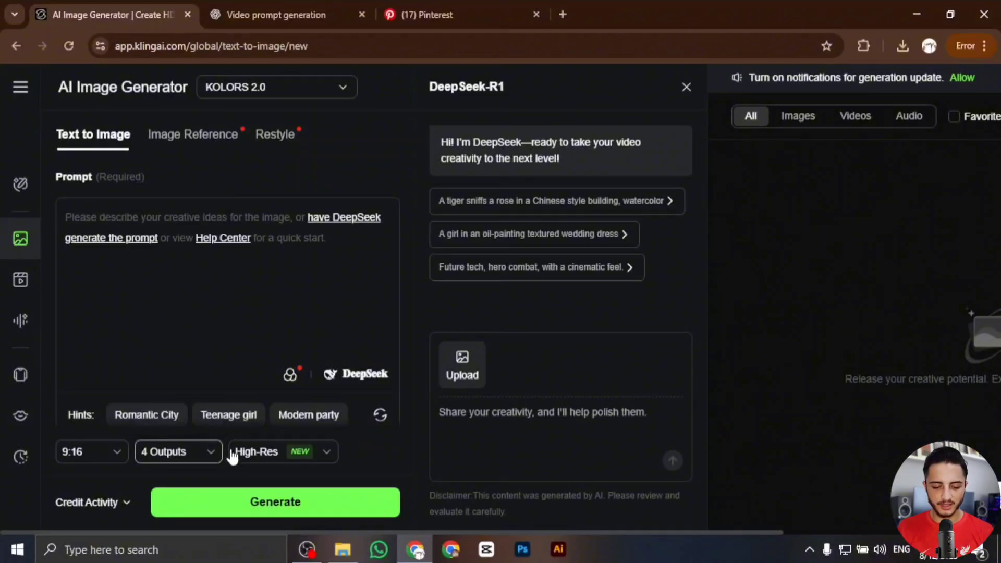
pyautogui.click(237, 453)
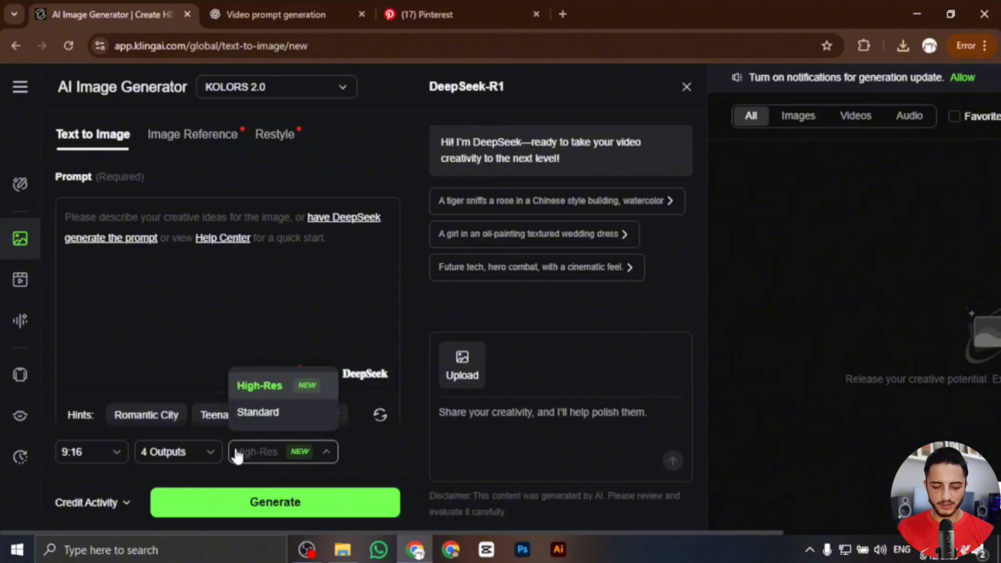
pyautogui.click(236, 452)
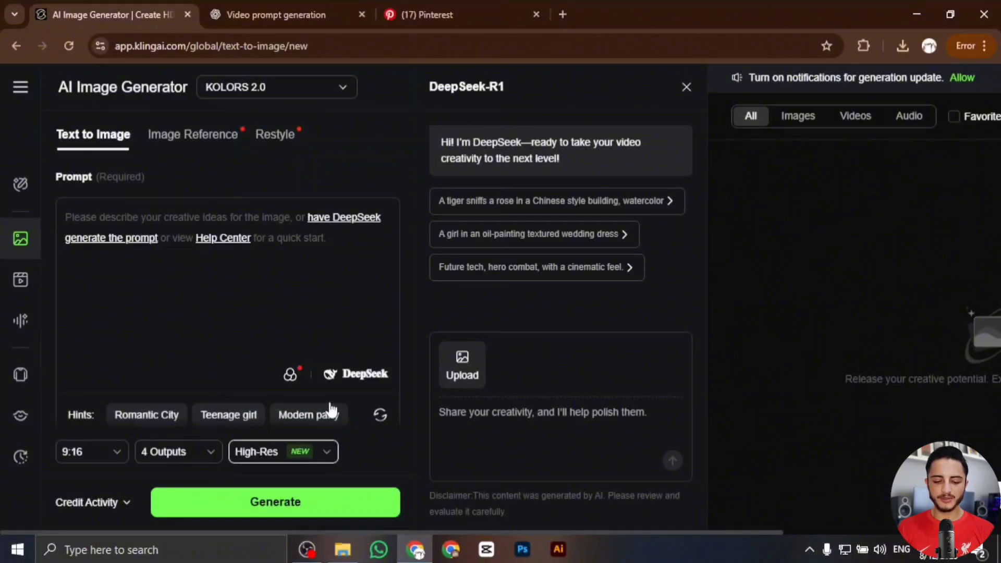
# Step: Open Image Reference and examine the Elements slots for subject, scene and style along with the sample image hints
pyautogui.click(448, 386)
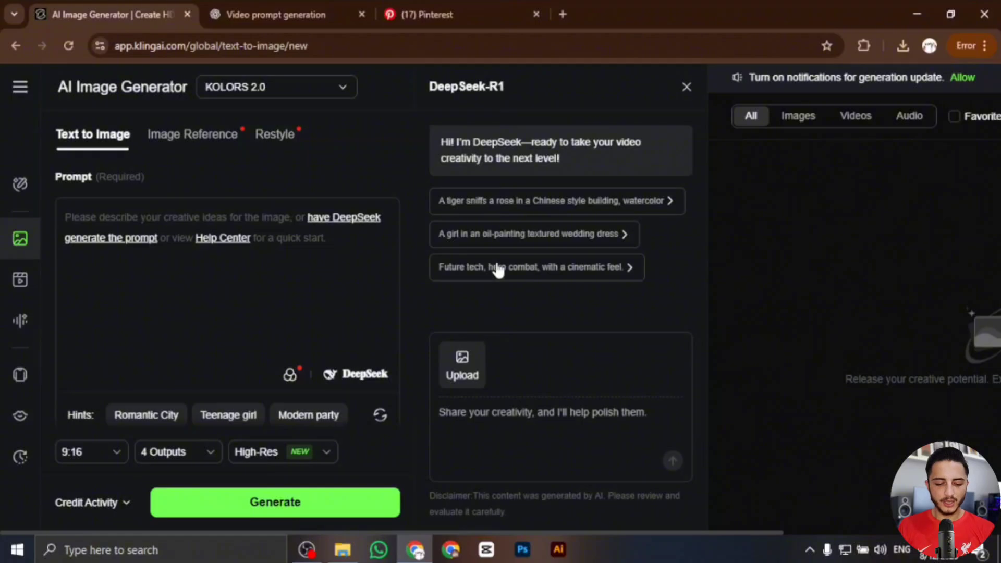
pyautogui.click(163, 139)
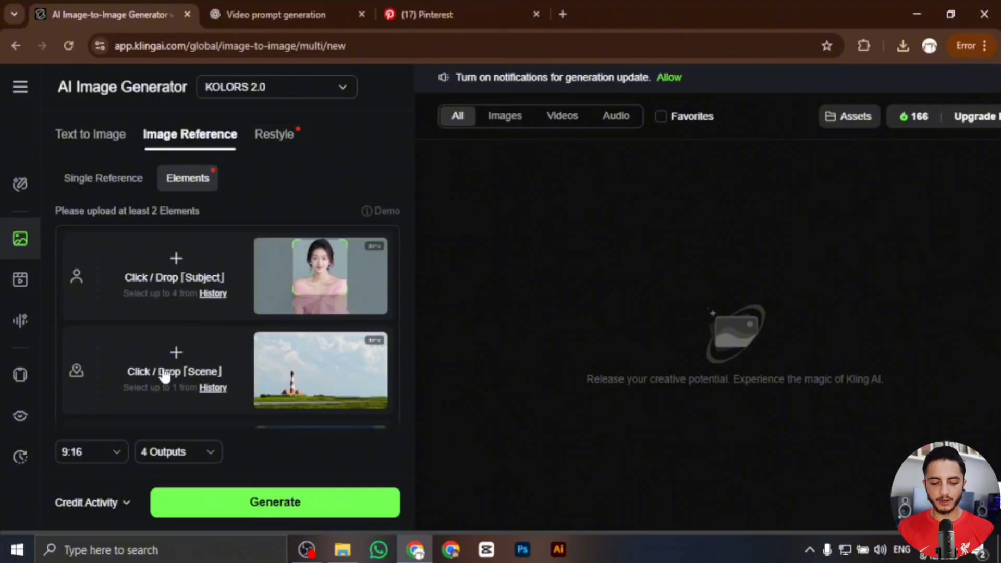
pyautogui.scroll(-3, 162, 368)
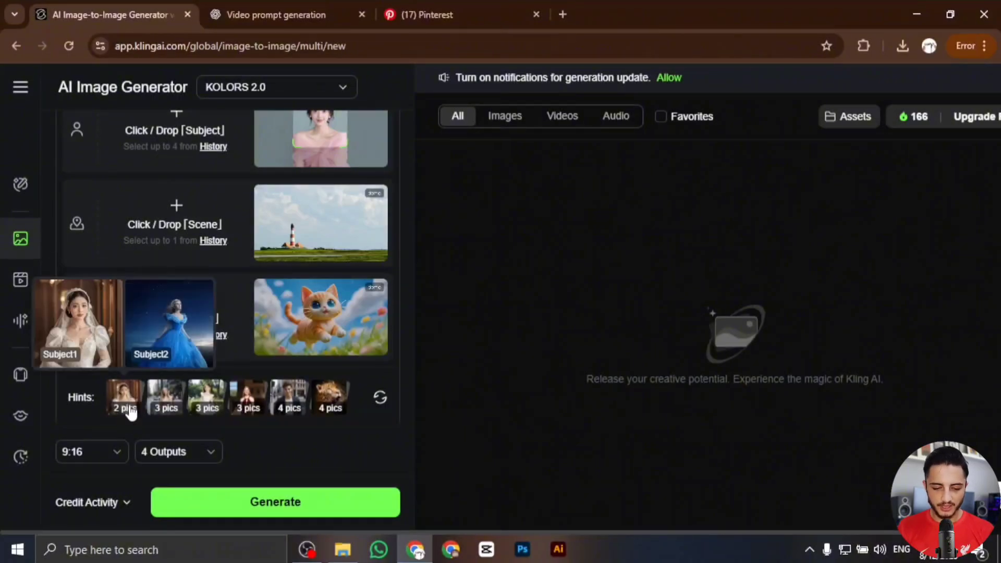
pyautogui.moveTo(237, 412)
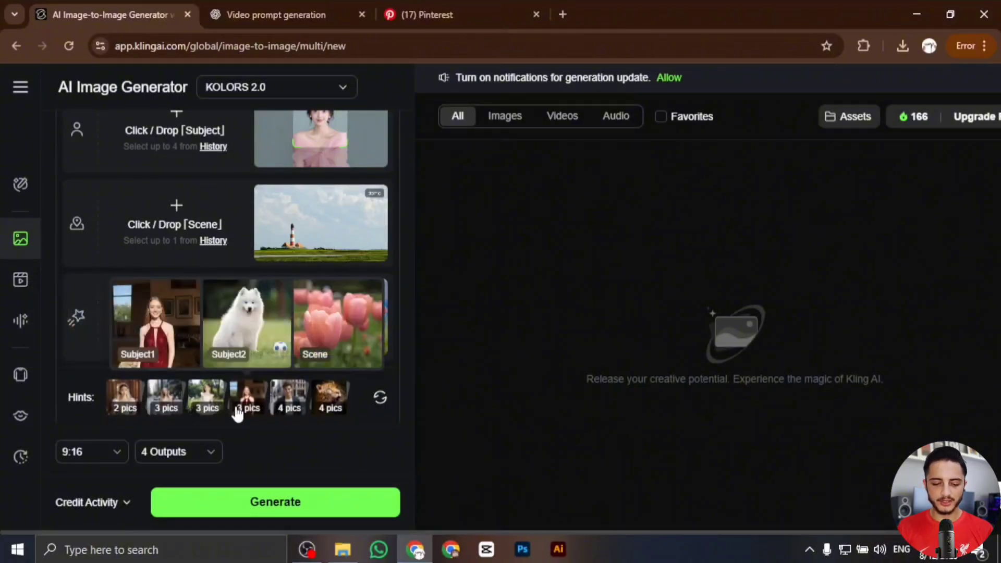
pyautogui.moveTo(330, 402)
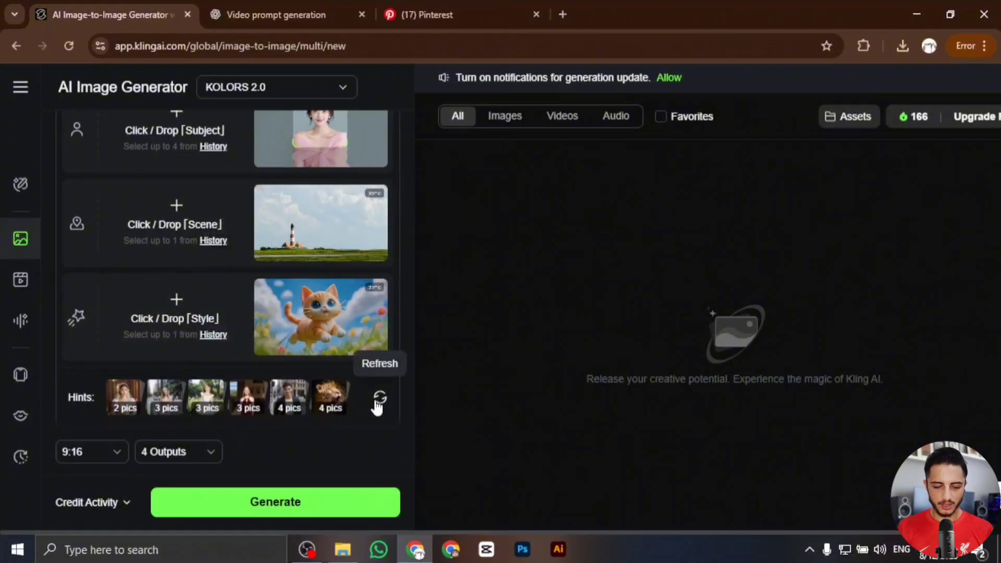
pyautogui.scroll(3, 257, 216)
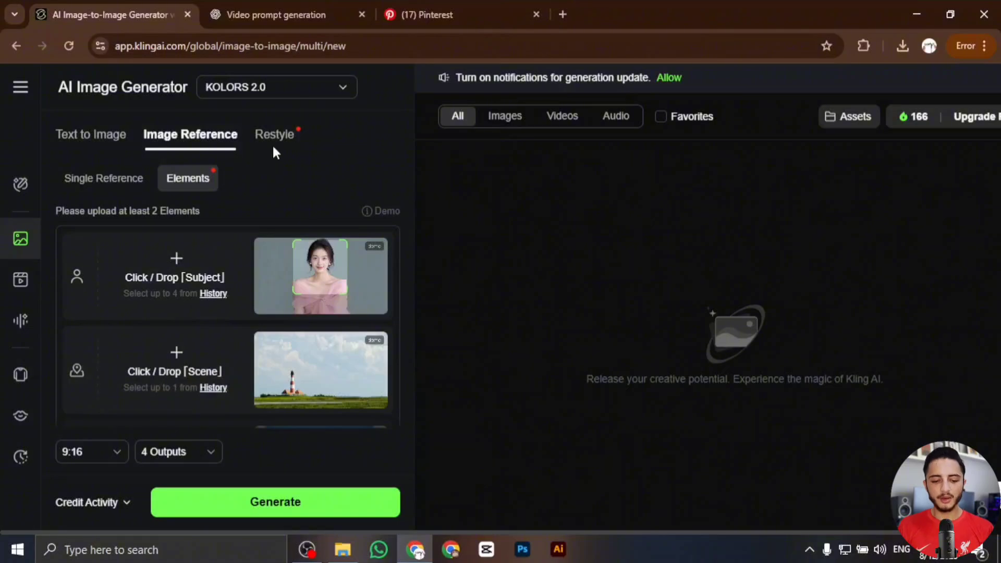
# Step: Open Restyle and look through its original image slot, restyle prompt field and list of preset styles
pyautogui.click(272, 139)
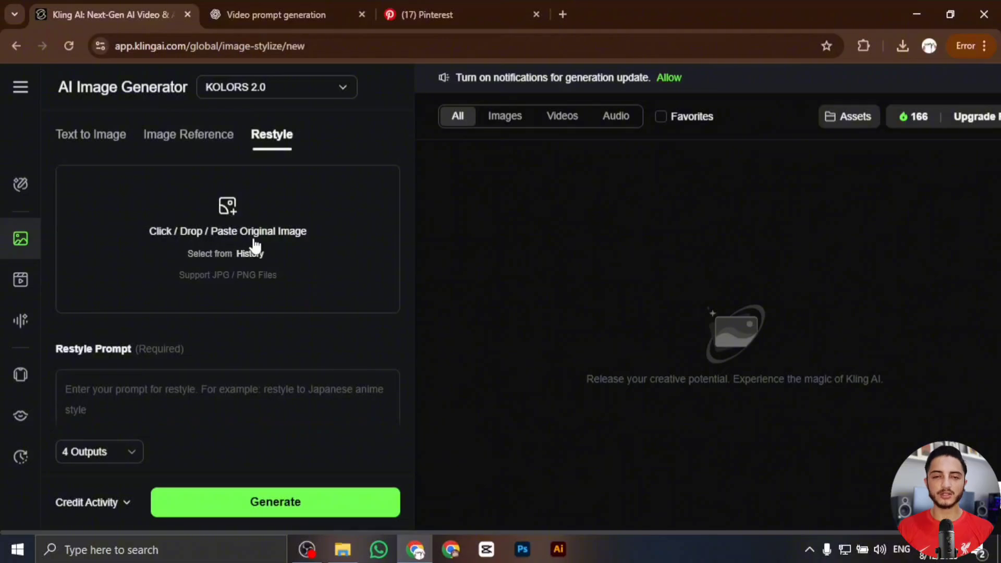
pyautogui.click(110, 387)
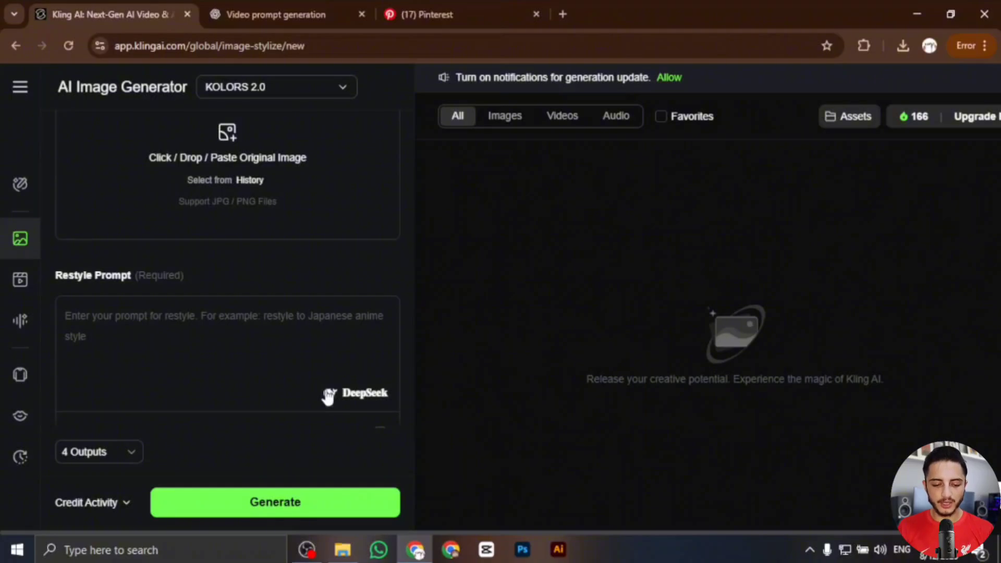
pyautogui.scroll(-5, 239, 369)
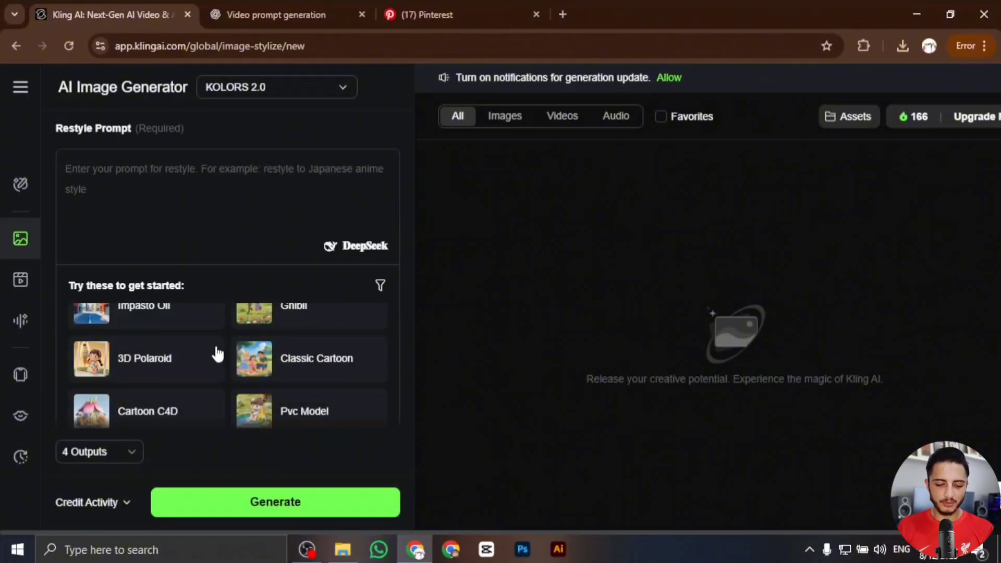
pyautogui.scroll(-10, 216, 355)
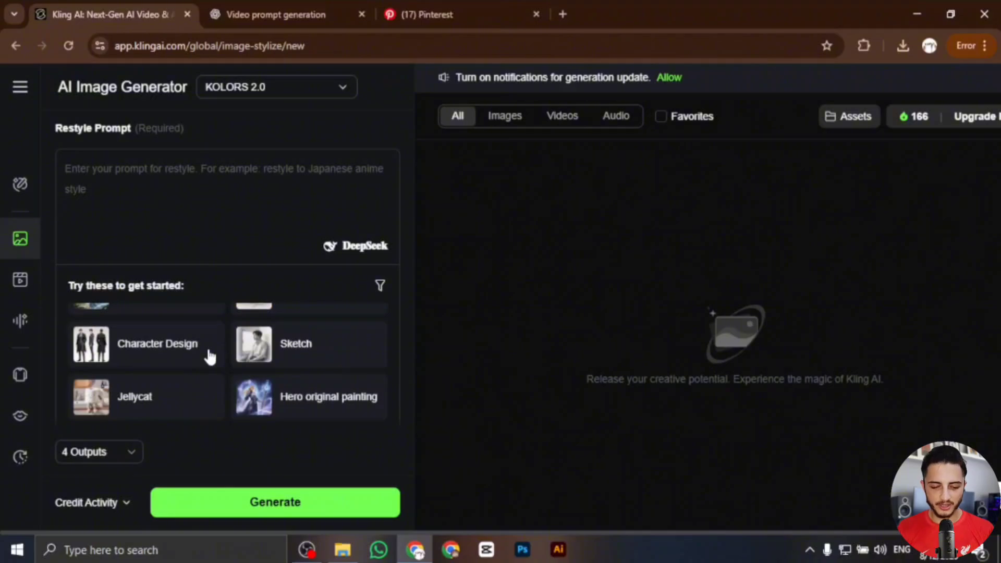
pyautogui.scroll(15, 208, 352)
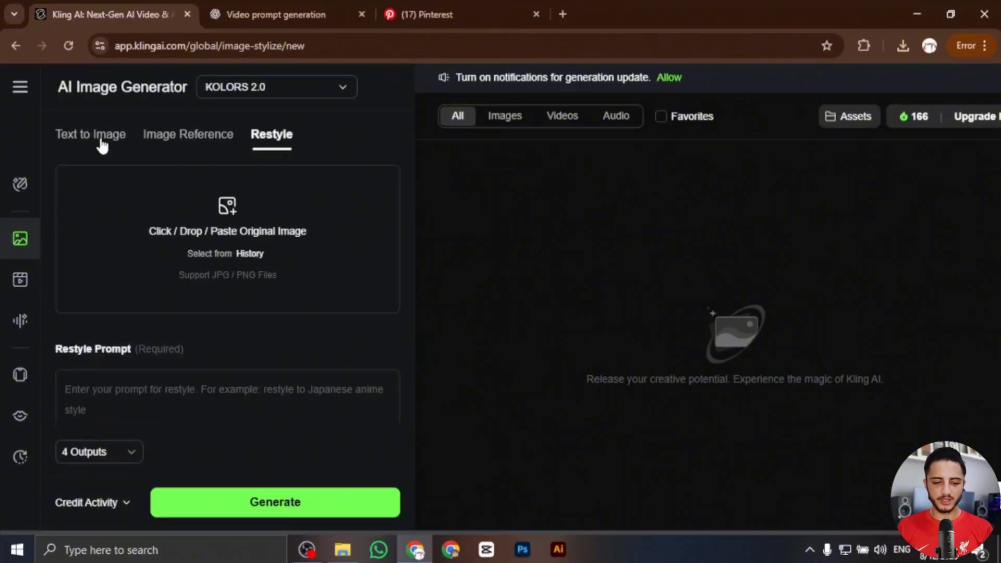
# Step: Copy the composite prompt of the cheerful man in a sunny park from ChatGPT and paste it as the Text to Image prompt
pyautogui.click(102, 141)
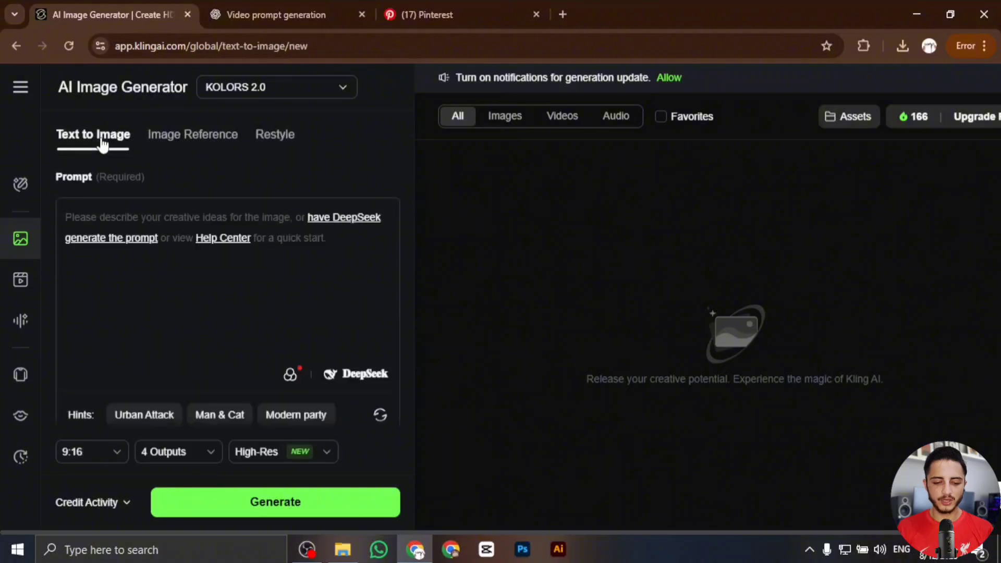
pyautogui.click(128, 226)
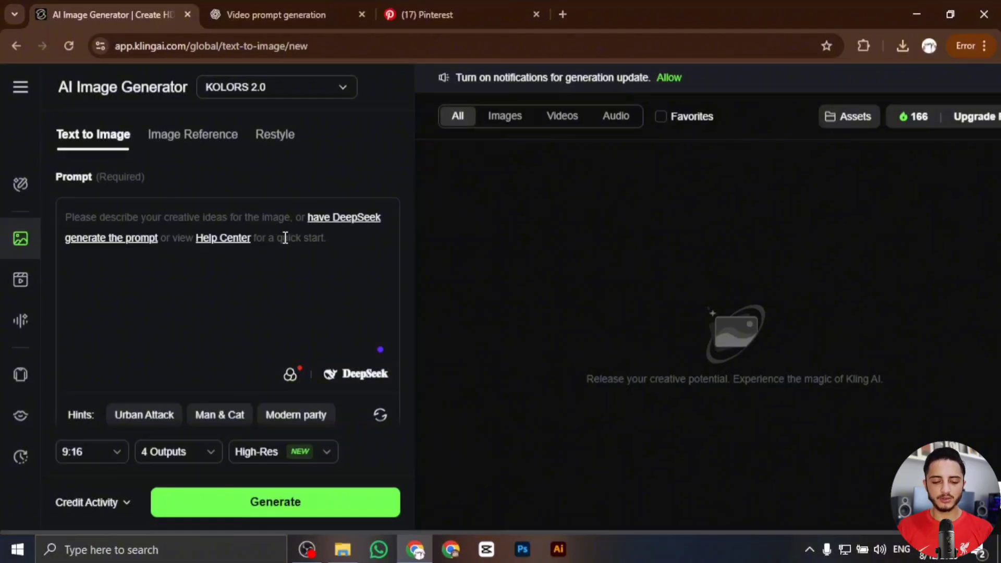
pyautogui.click(256, 11)
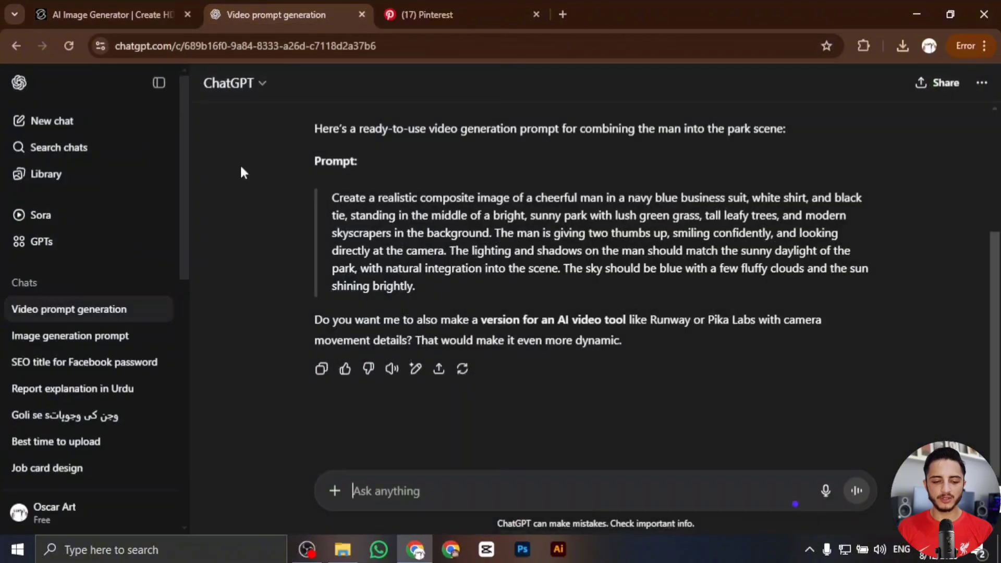
pyautogui.moveTo(316, 189); pyautogui.dragTo(488, 284)
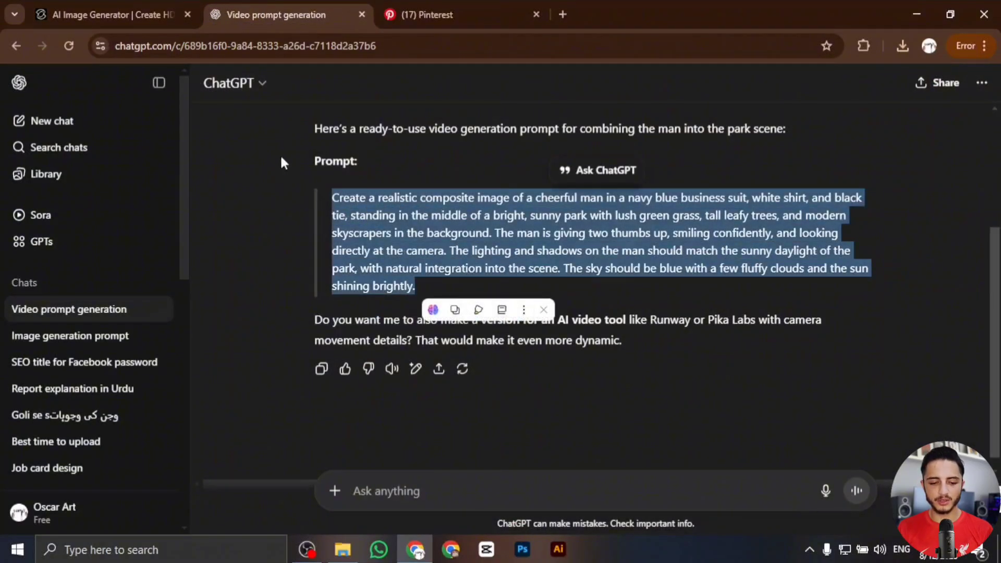
pyautogui.click(96, 16)
pyautogui.click(172, 223)
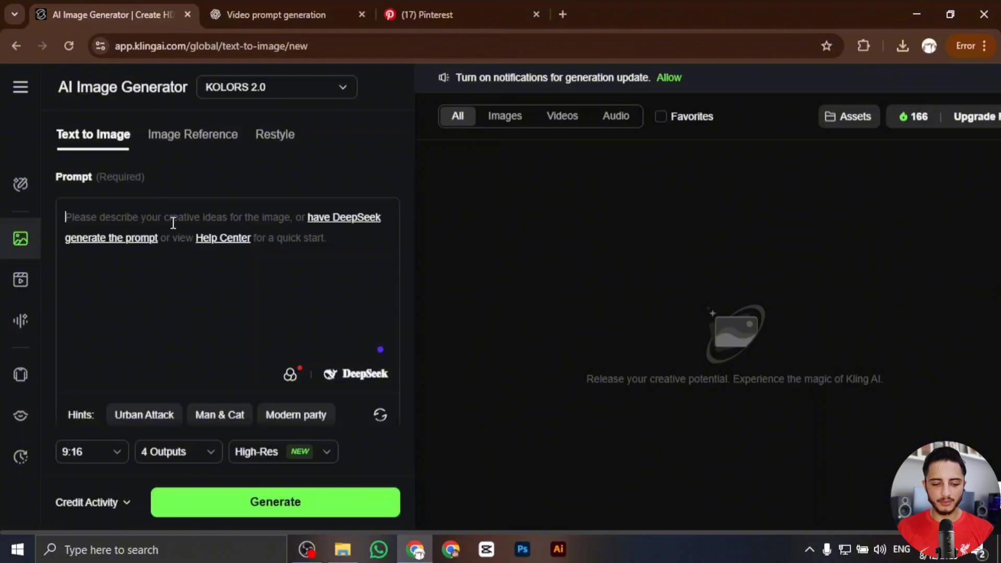
pyautogui.hotkey('ctrl', 'v')
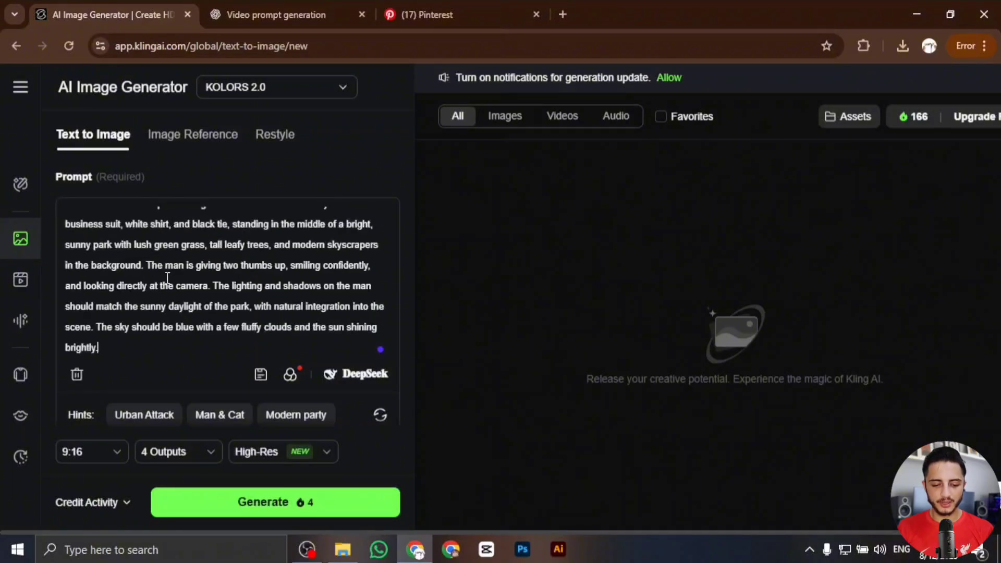
pyautogui.scroll(1, 167, 273)
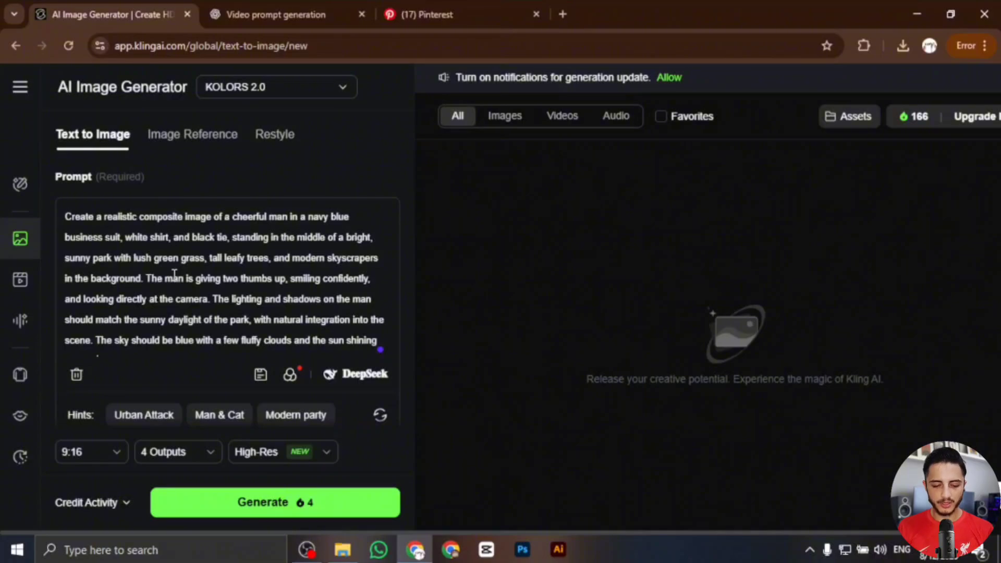
pyautogui.scroll(-1, 174, 273)
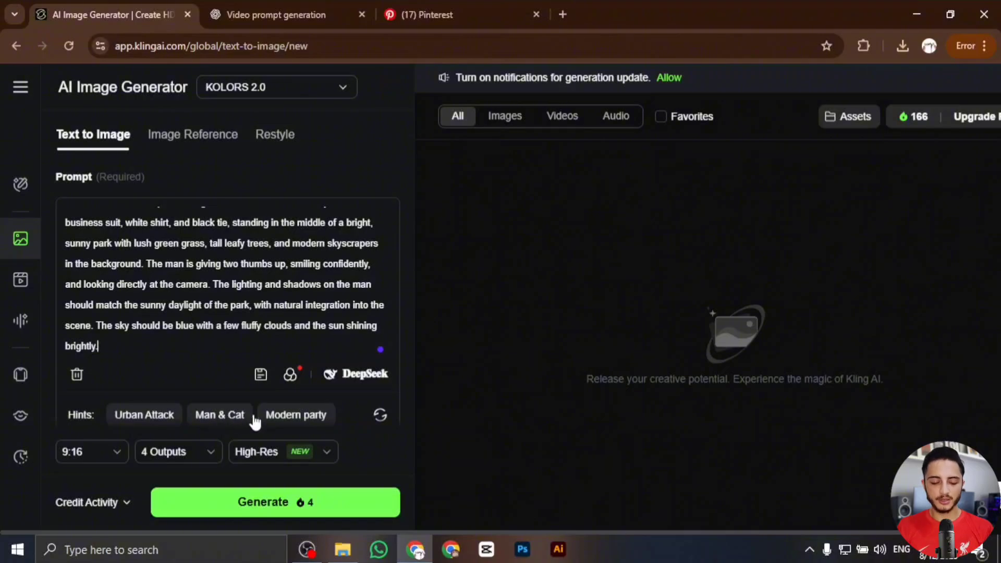
# Step: Set the aspect ratio to 1:1 and generate the images with 4 outputs at High-Res
pyautogui.click(114, 461)
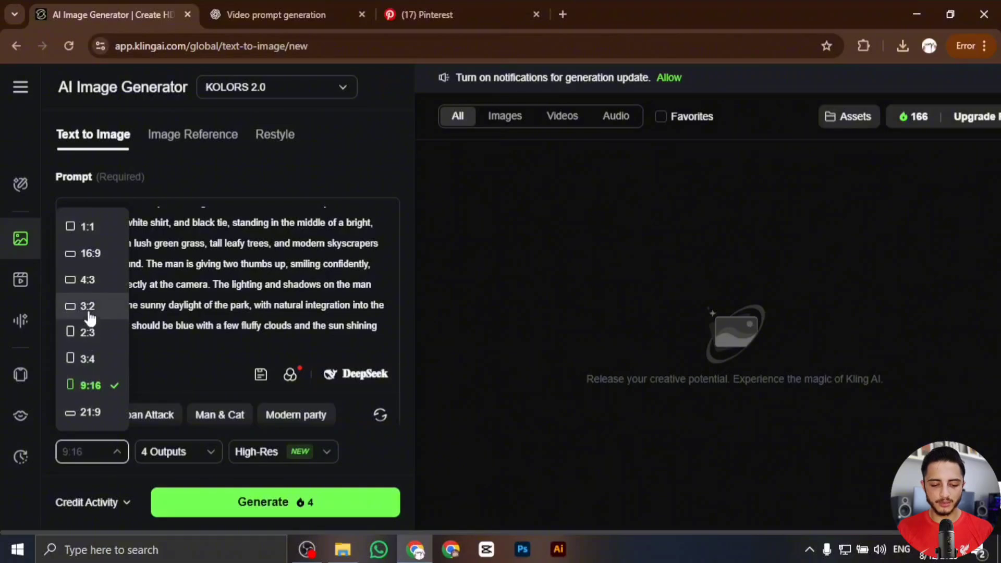
pyautogui.click(84, 229)
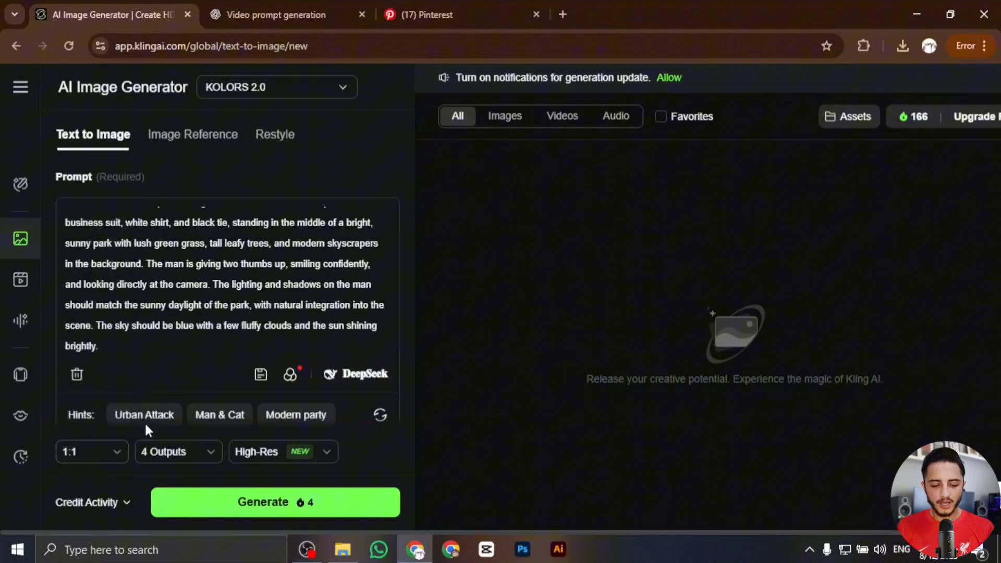
pyautogui.click(157, 452)
pyautogui.click(172, 451)
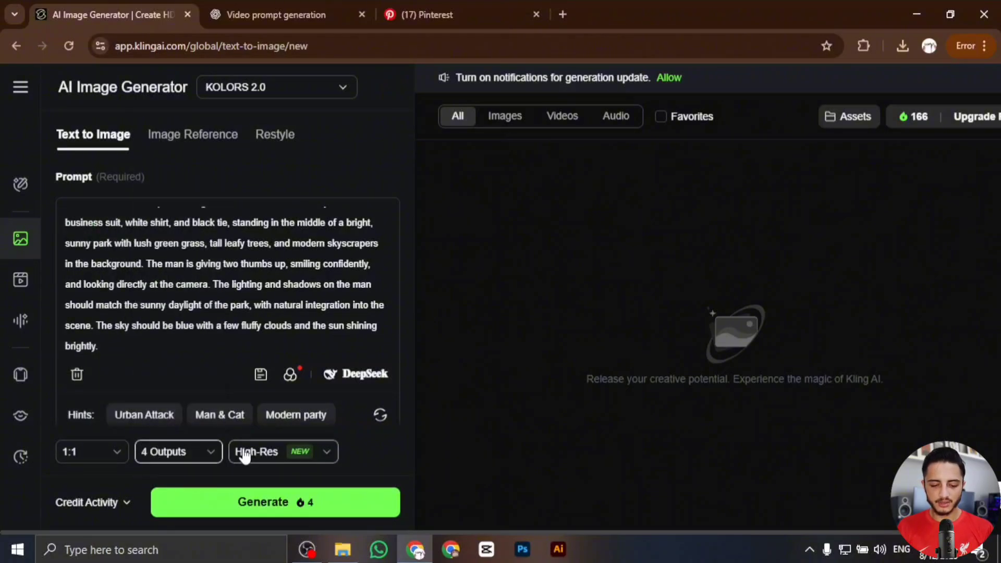
pyautogui.click(243, 453)
pyautogui.click(242, 453)
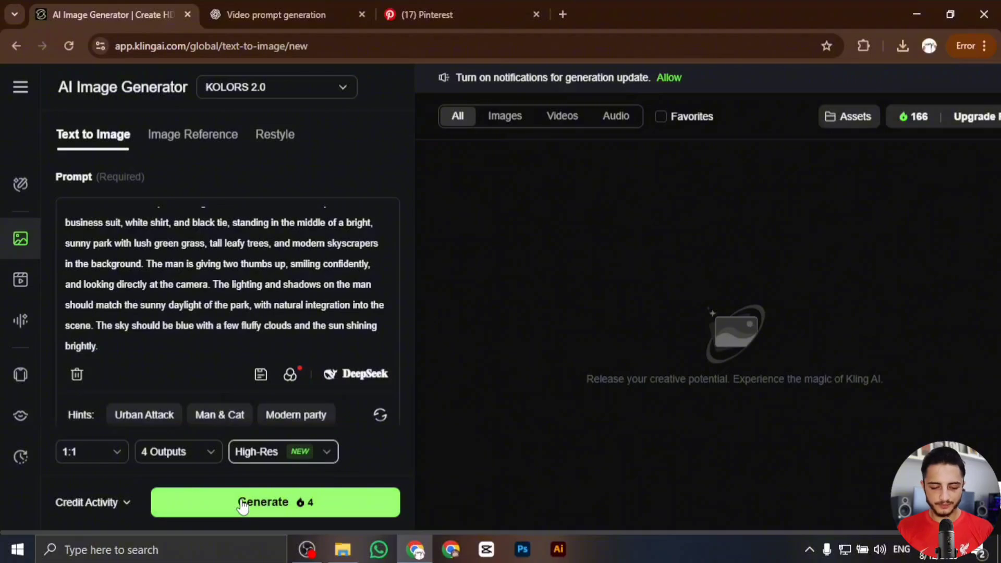
pyautogui.moveTo(124, 503)
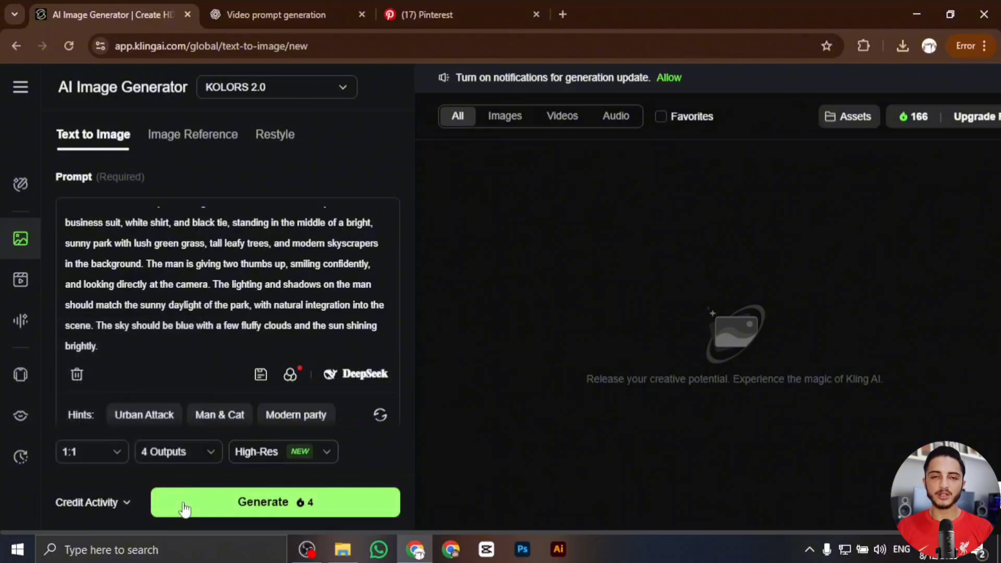
pyautogui.click(214, 502)
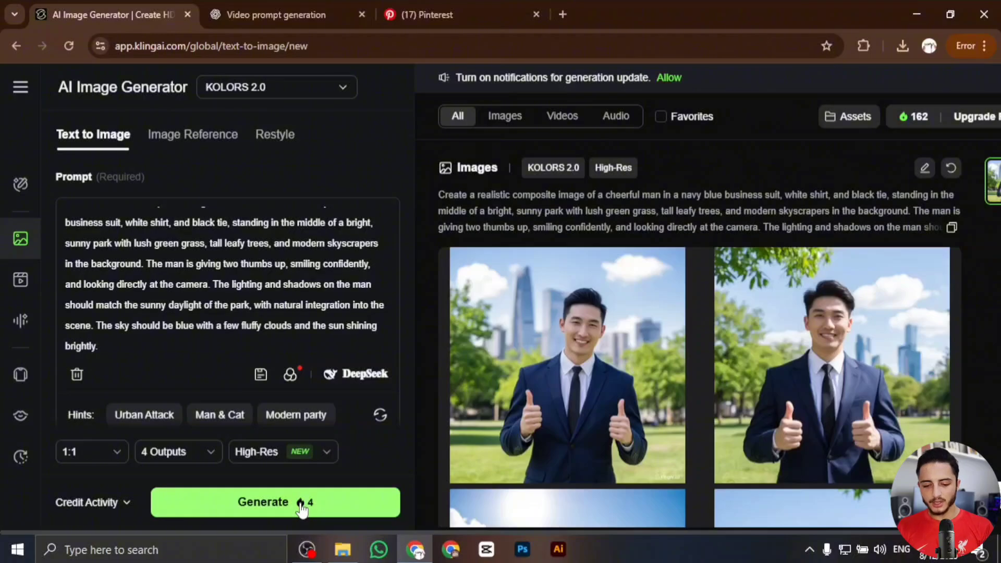
# Step: Look over the four generated images and open the first one to review its prompt, download and editing options
pyautogui.moveTo(623, 337)
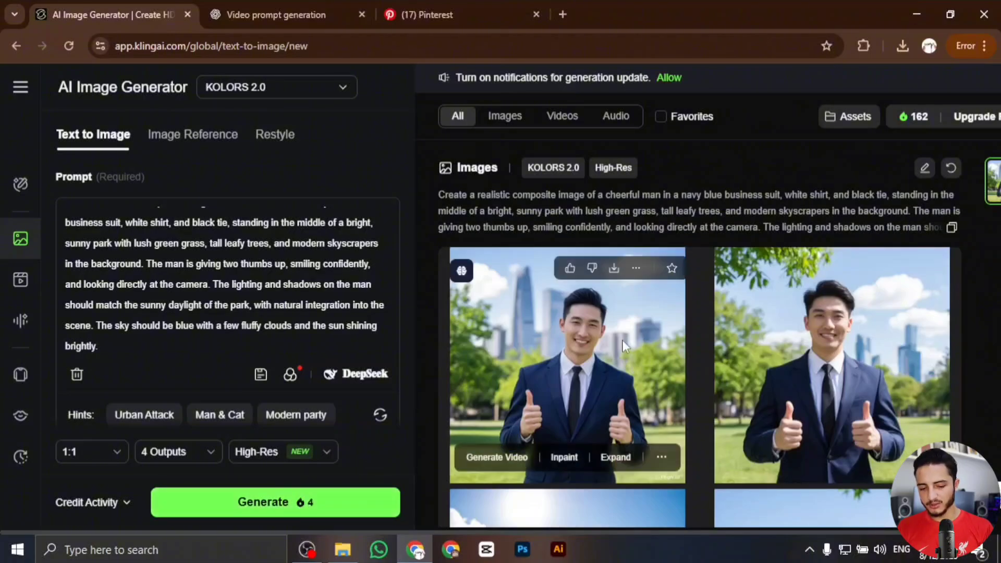
pyautogui.scroll(-3, 752, 318)
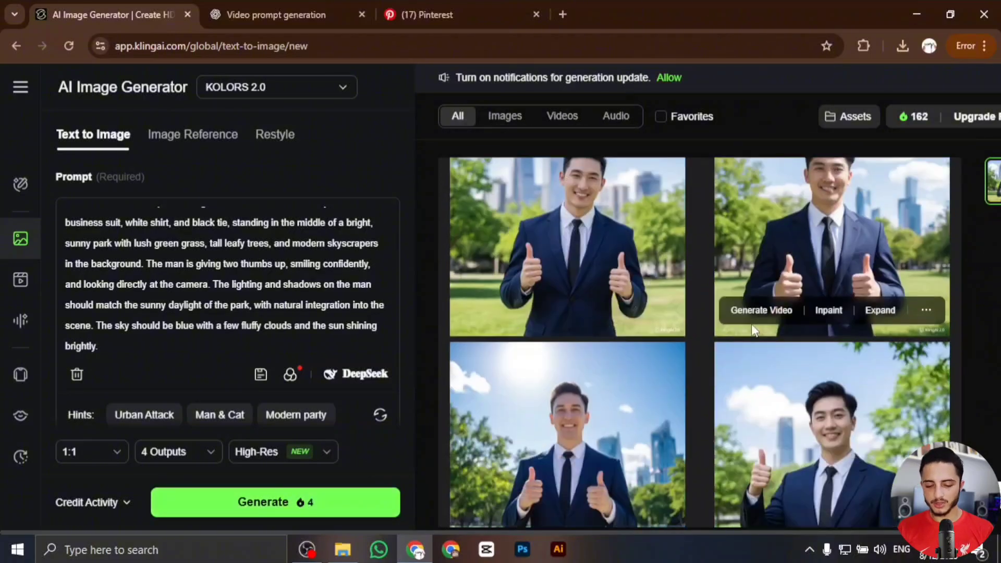
pyautogui.scroll(-1, 616, 401)
pyautogui.moveTo(879, 369)
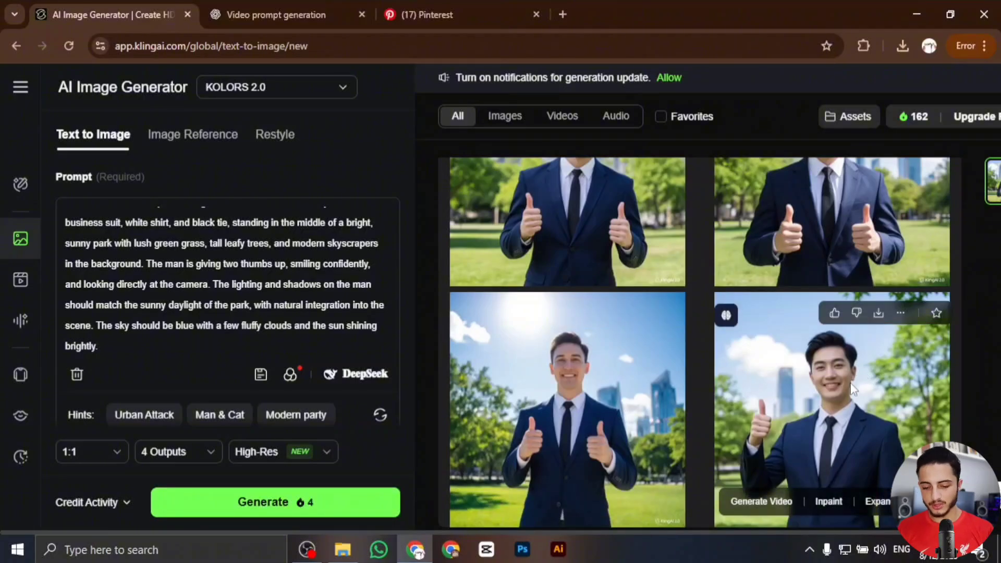
pyautogui.scroll(1, 850, 389)
pyautogui.scroll(1, 839, 365)
pyautogui.moveTo(636, 319)
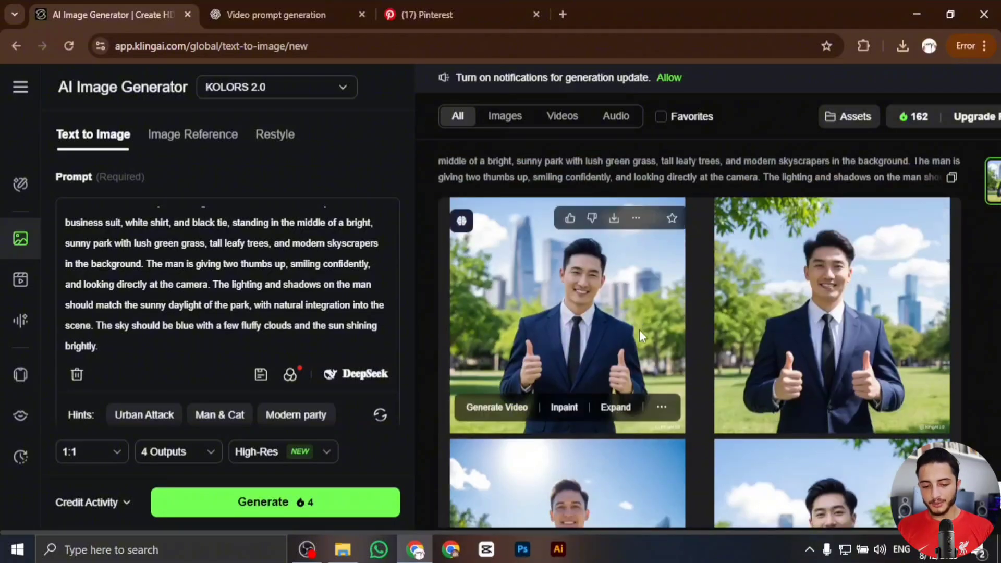
pyautogui.scroll(-2, 639, 329)
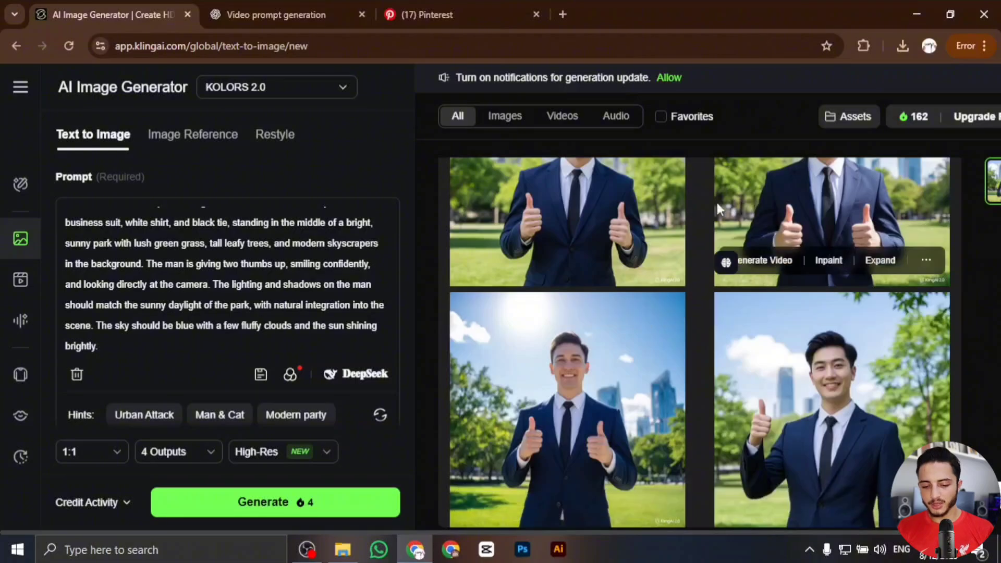
pyautogui.scroll(1, 620, 245)
pyautogui.click(556, 242)
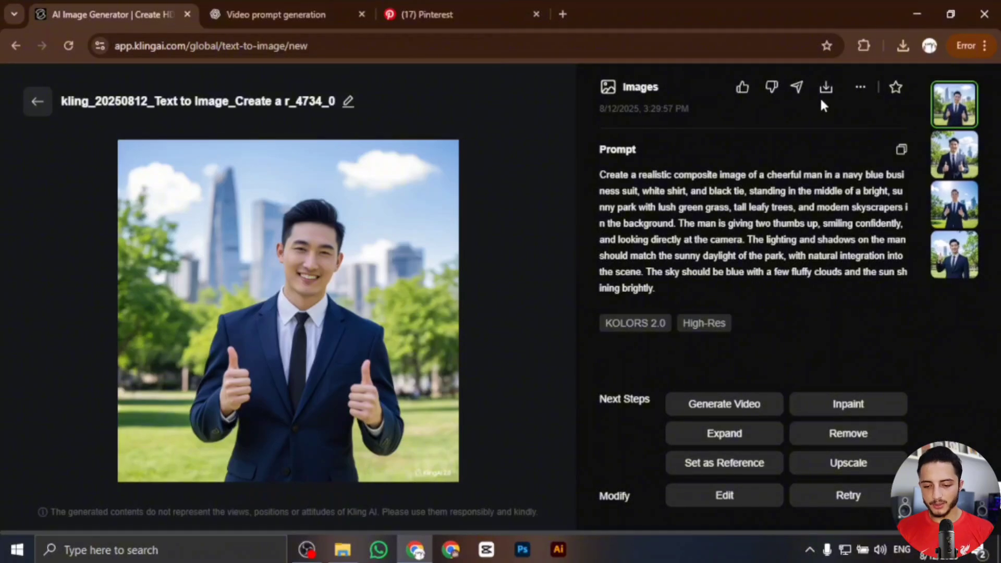
pyautogui.click(860, 89)
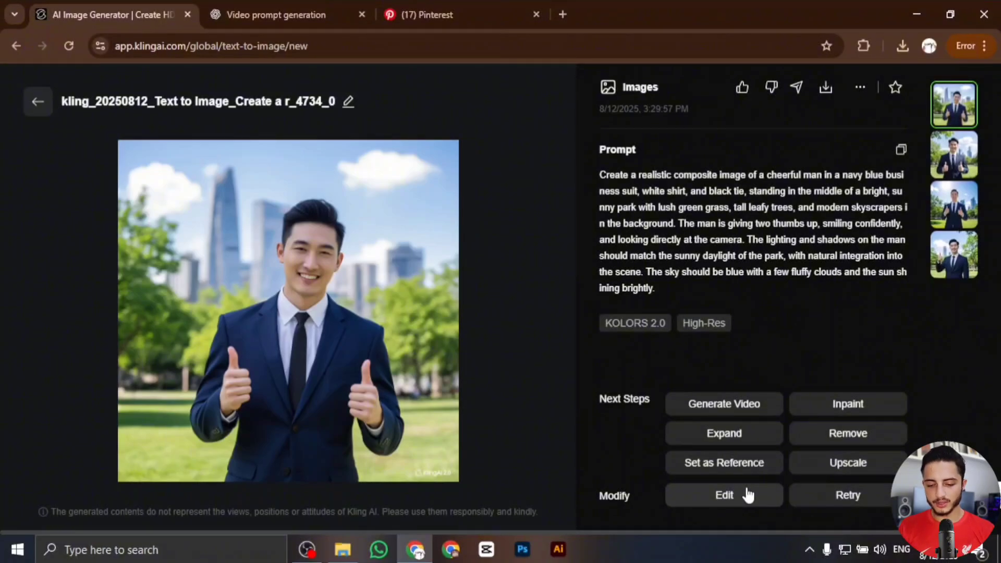
# Step: Download the second generated image with its watermark and zoom in on the opened file to inspect the man's face
pyautogui.click(953, 155)
pyautogui.moveTo(827, 94)
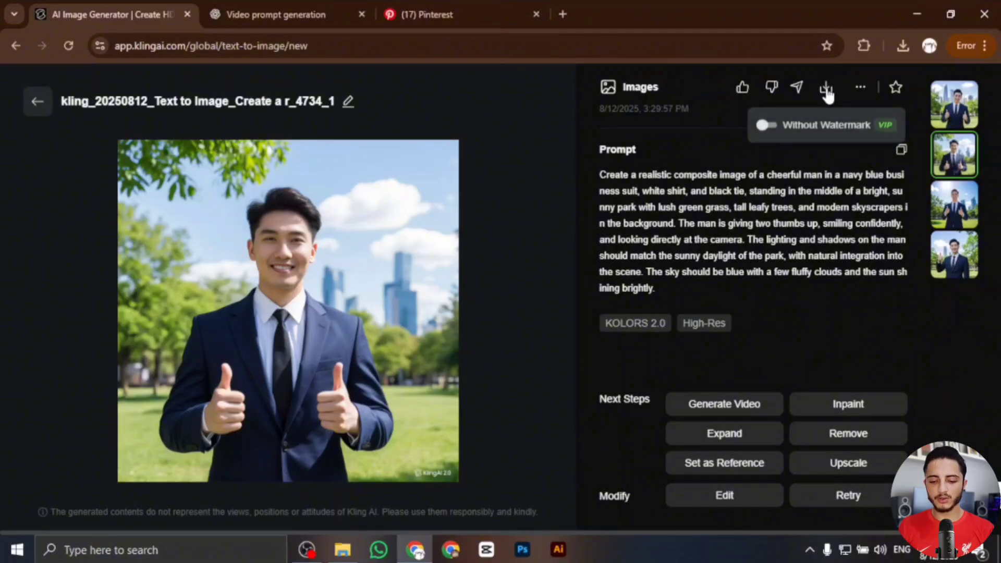
pyautogui.click(826, 89)
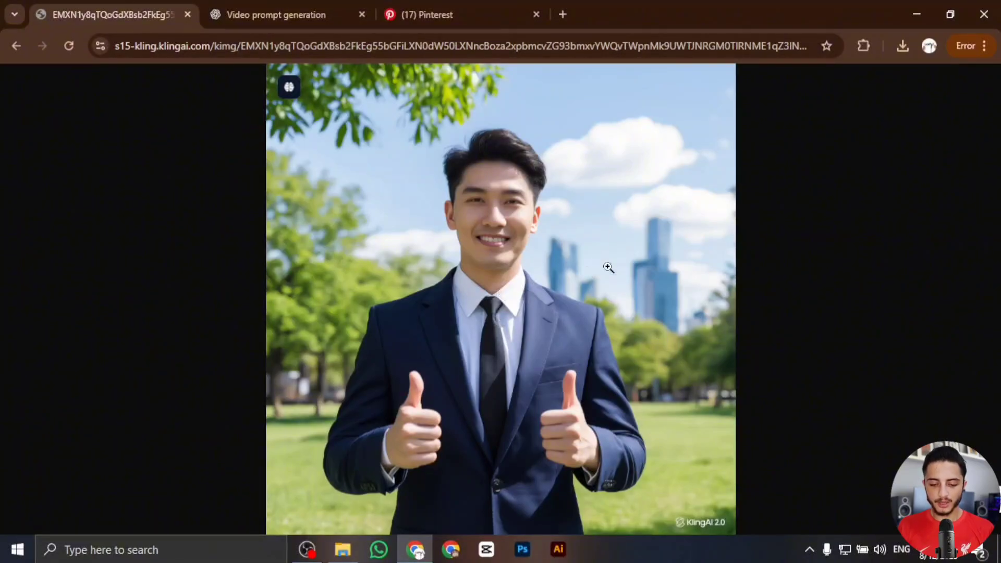
pyautogui.click(532, 269)
pyautogui.scroll(4, 529, 272)
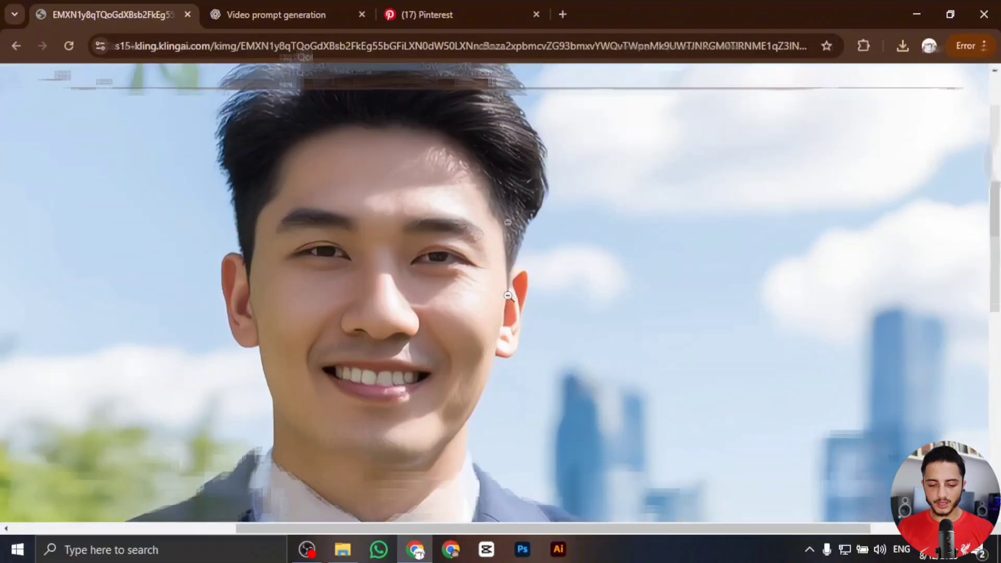
# Step: Inspect the man's suit and thumbs-up hands in the enlarged image, return it to full view and go back to the image generator
pyautogui.scroll(-5, 417, 265)
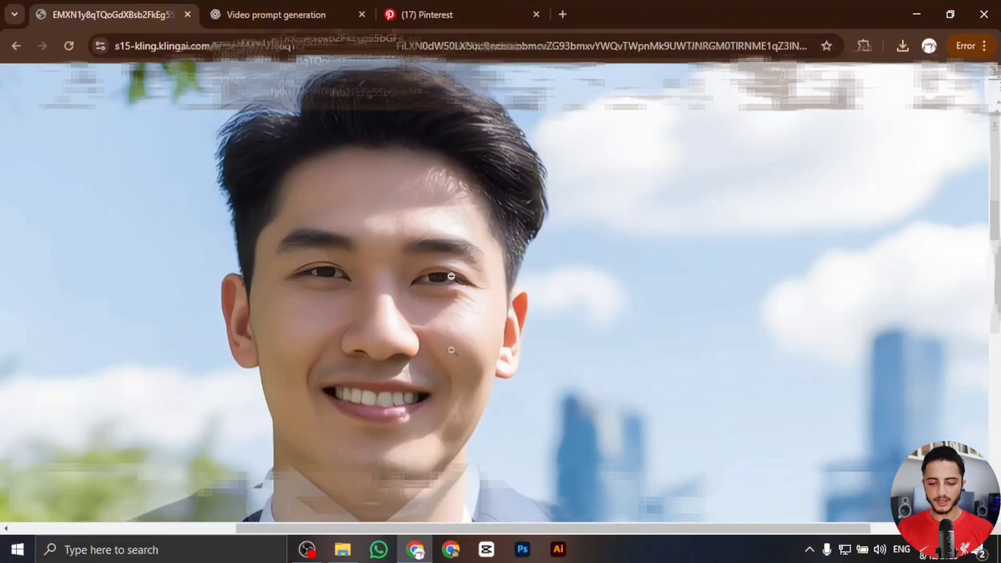
pyautogui.scroll(-7, 452, 302)
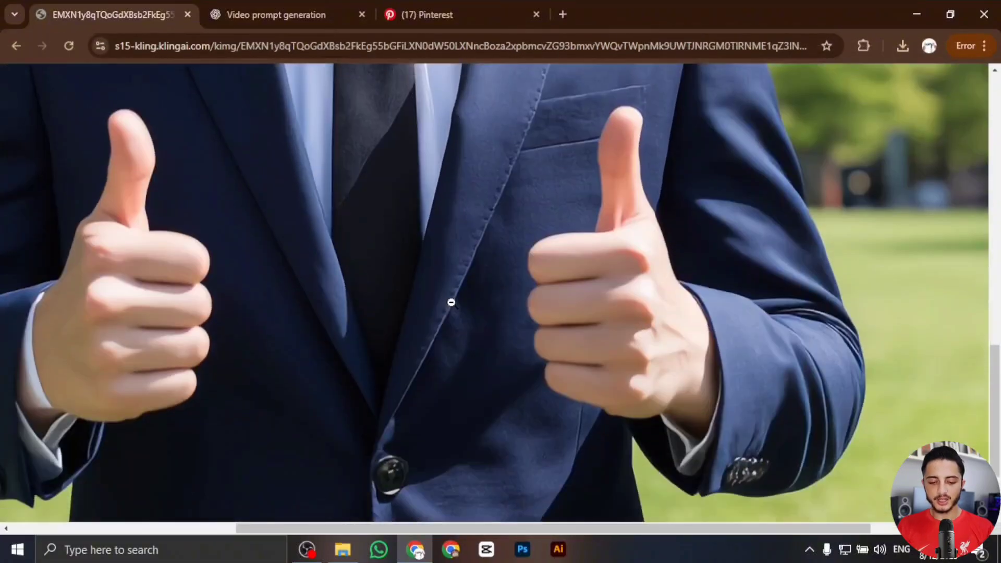
pyautogui.scroll(3, 451, 302)
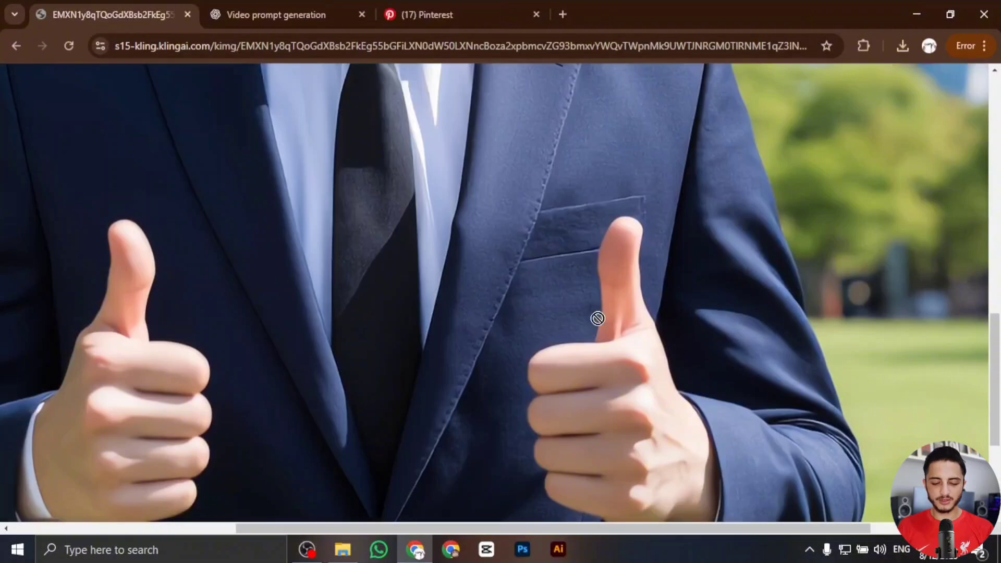
pyautogui.click(561, 301)
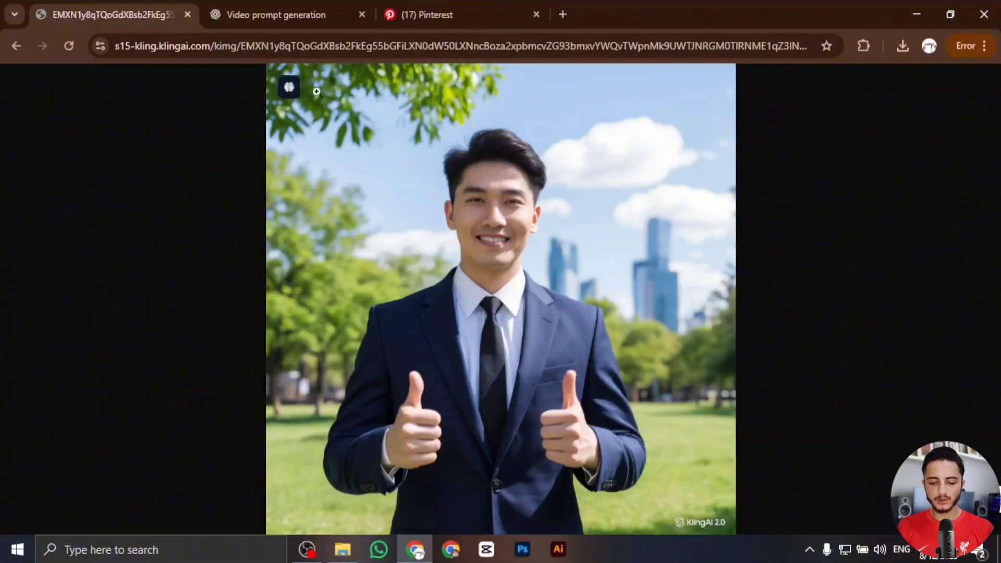
pyautogui.click(9, 40)
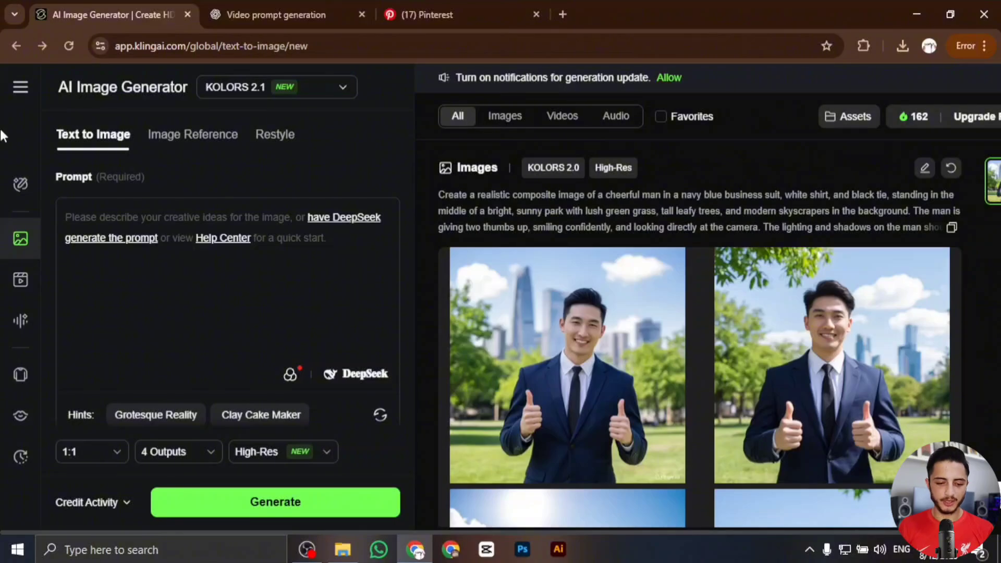
# Step: Open the account settings from the Kling AI profile page and sign out of the current account
pyautogui.click(20, 87)
pyautogui.click(43, 124)
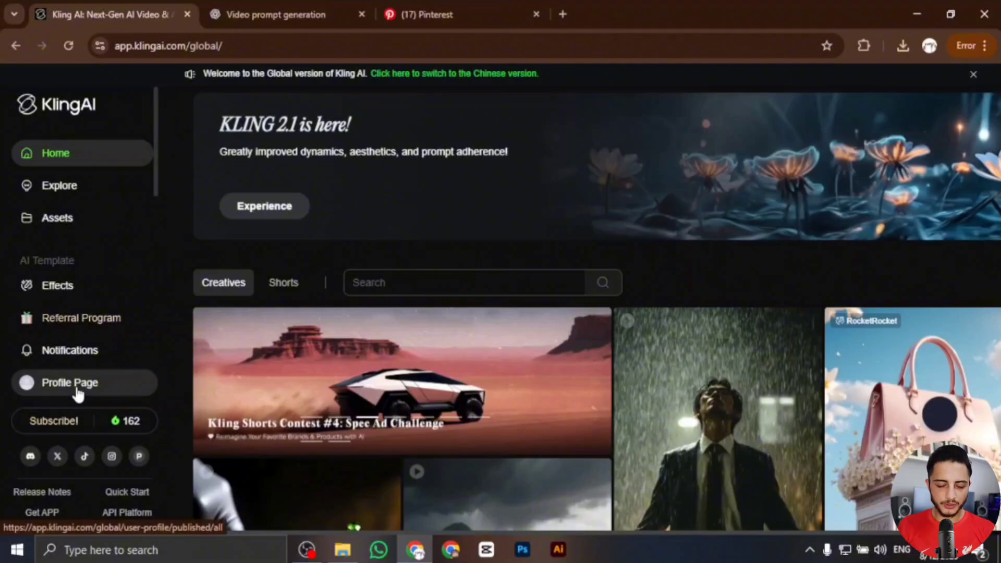
pyautogui.click(77, 391)
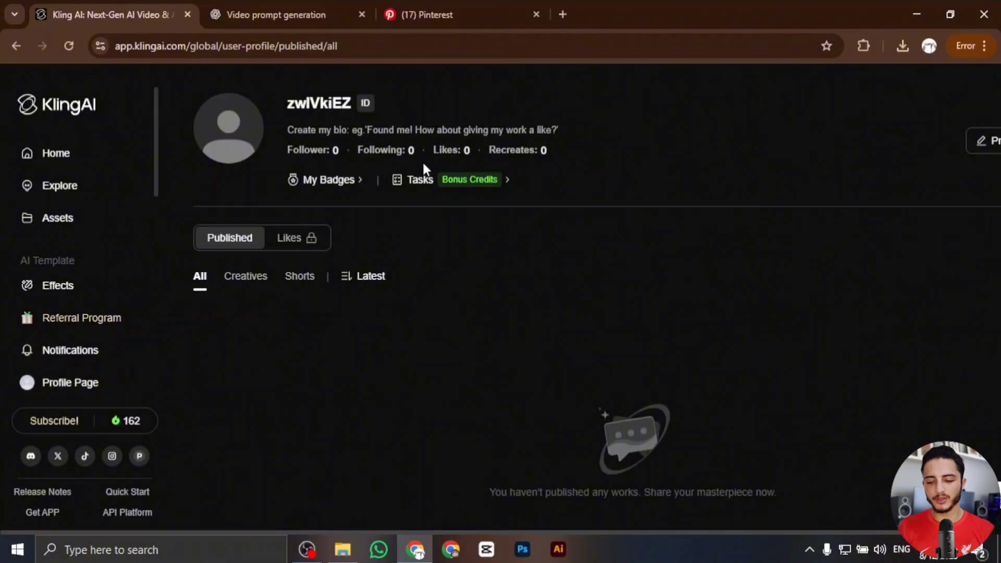
pyautogui.click(978, 142)
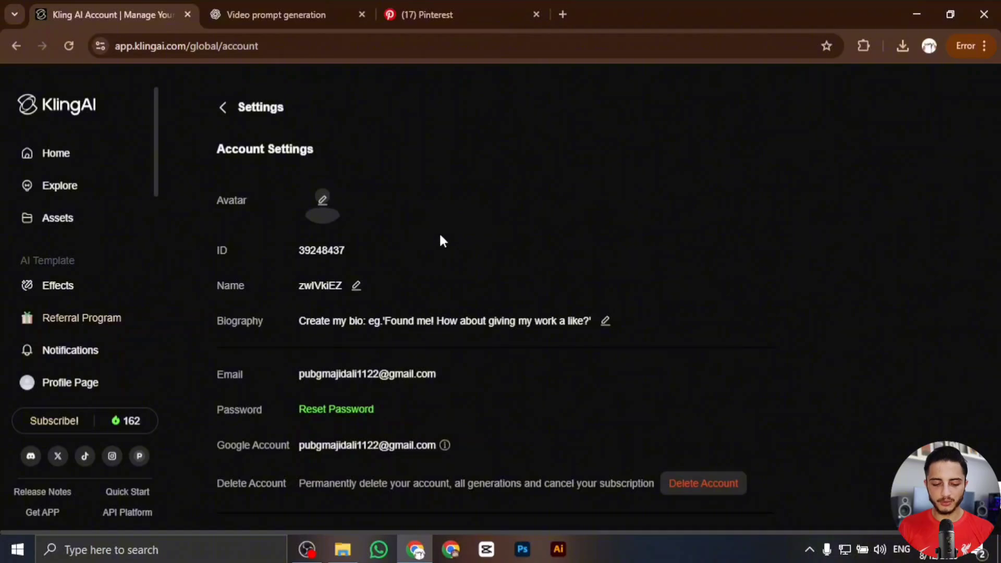
pyautogui.scroll(-5, 440, 238)
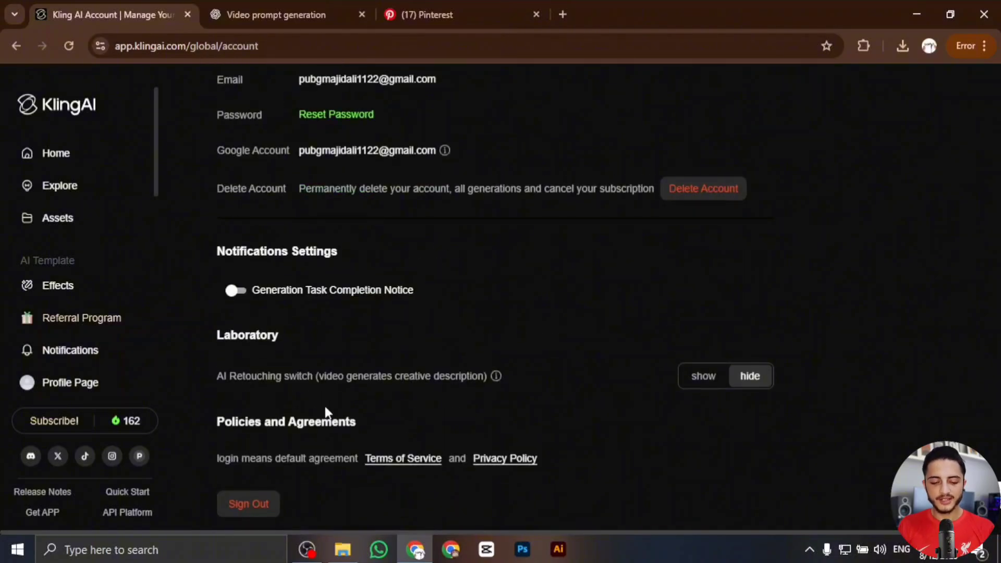
pyautogui.click(261, 503)
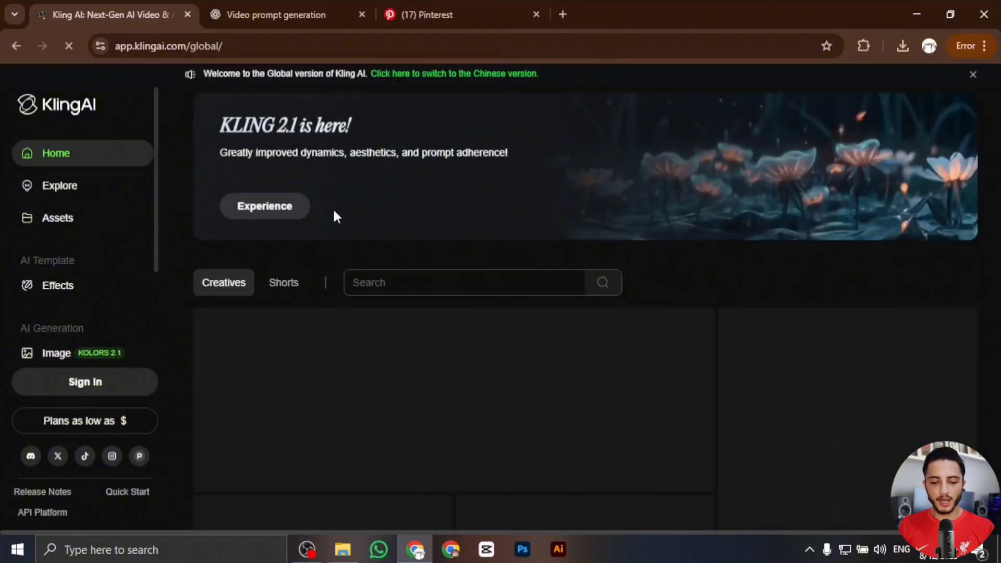
# Step: Search Google for "mail ticking" in a new browser tab, open the MailTicking result and complete its human verification
pyautogui.click(558, 14)
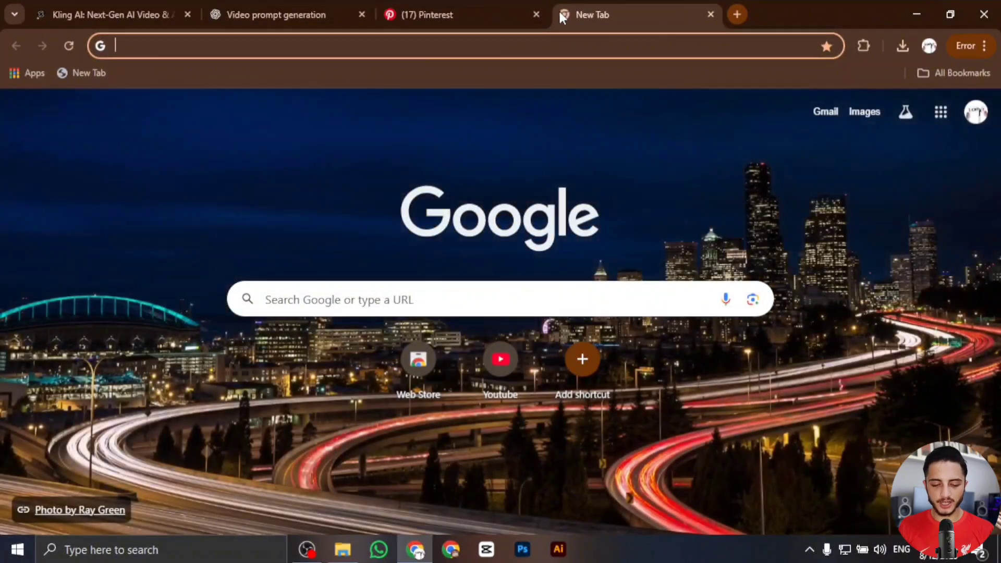
pyautogui.click(352, 291)
pyautogui.write('mail ticking')
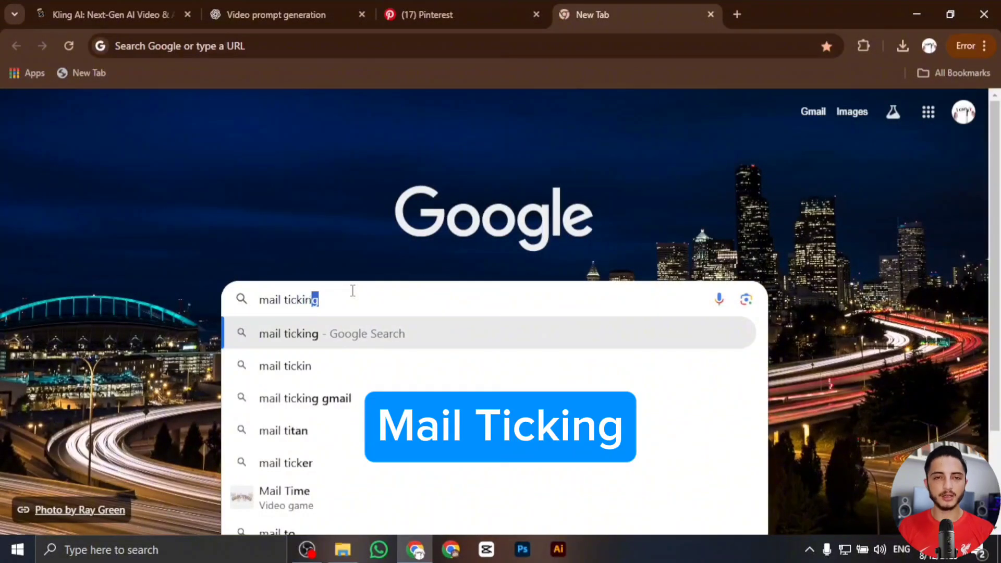
pyautogui.press('Return')
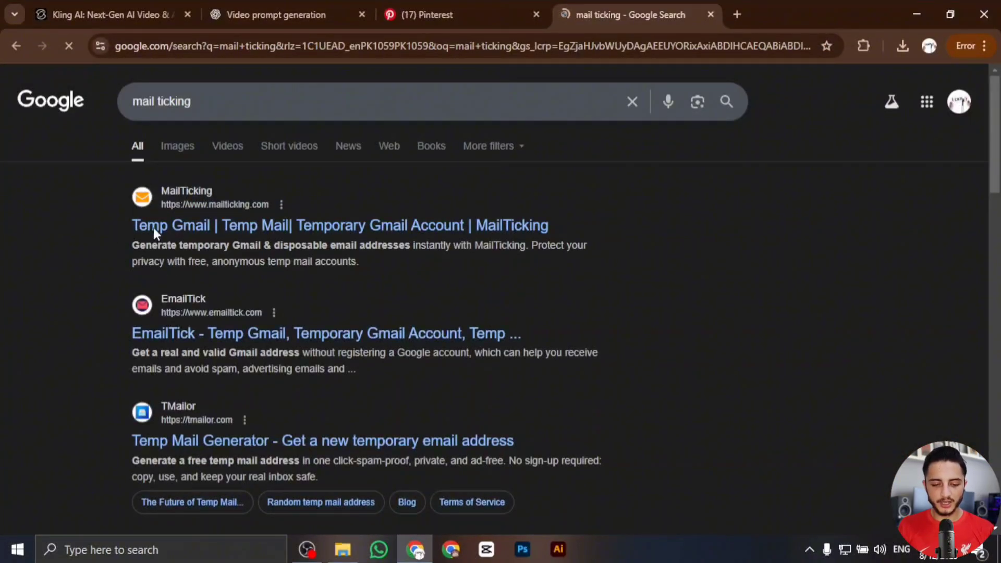
pyautogui.moveTo(550, 225); pyautogui.dragTo(137, 235)
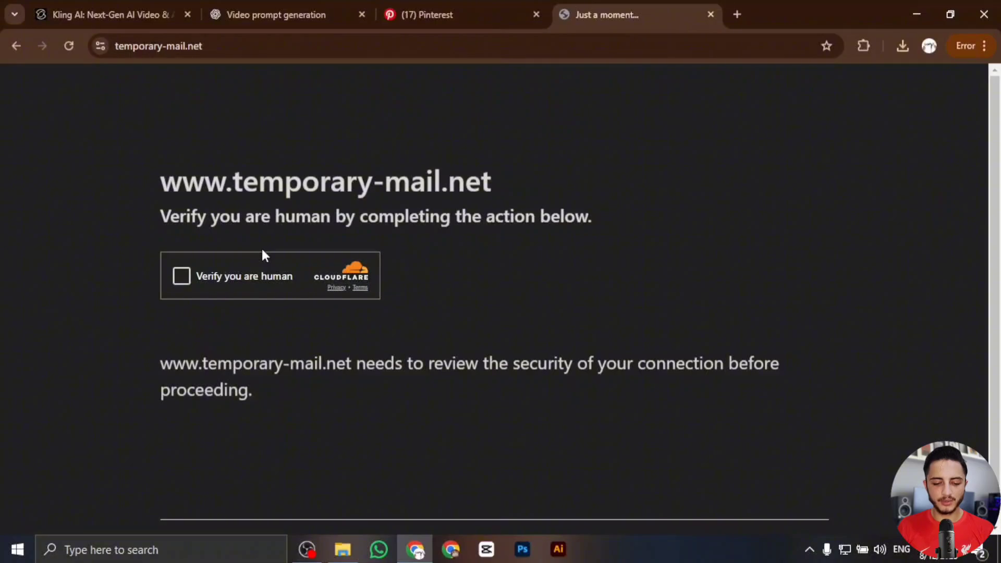
pyautogui.click(177, 268)
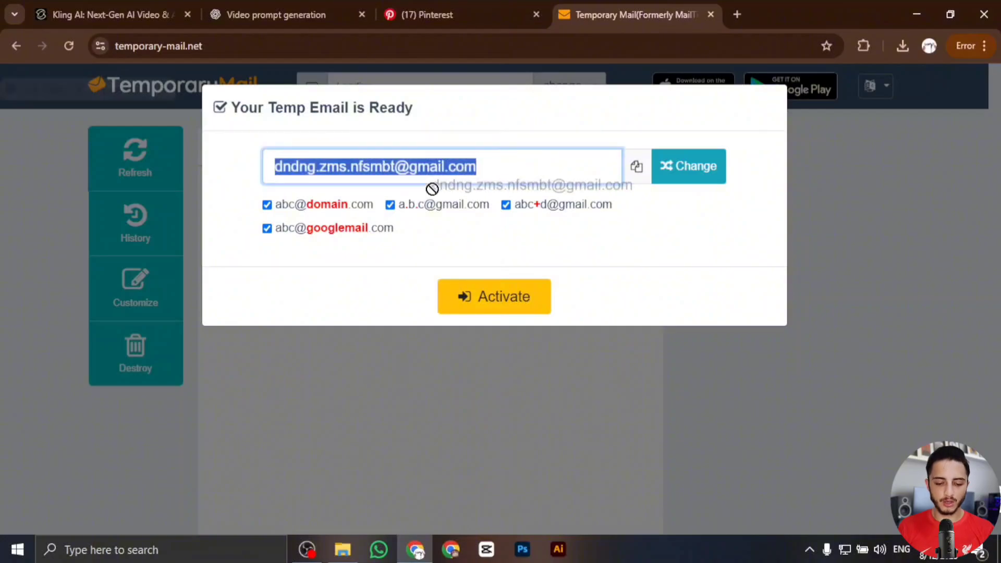
# Step: Swap the offered temporary email for another generated address and activate the mailbox
pyautogui.moveTo(263, 165); pyautogui.dragTo(433, 190)
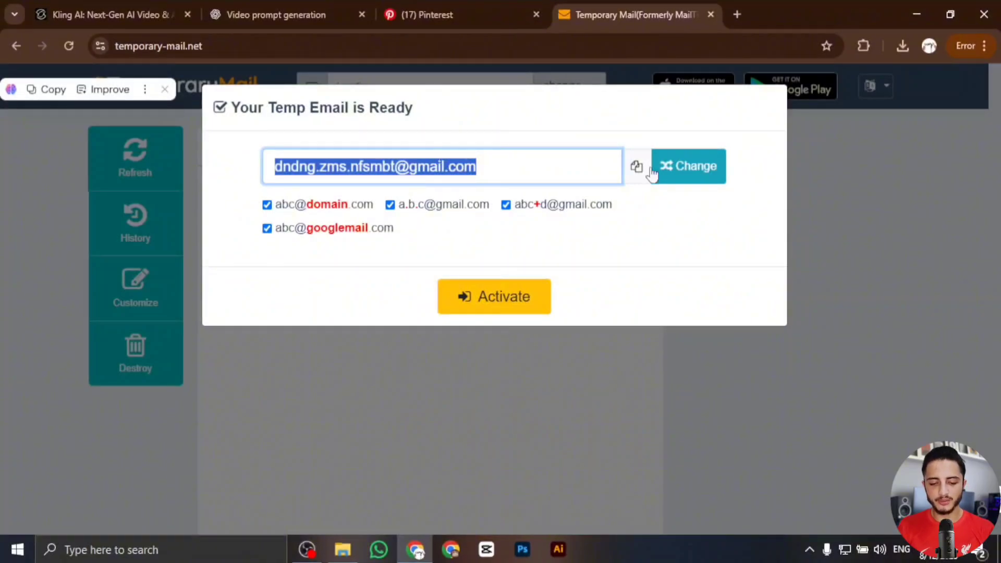
pyautogui.click(678, 178)
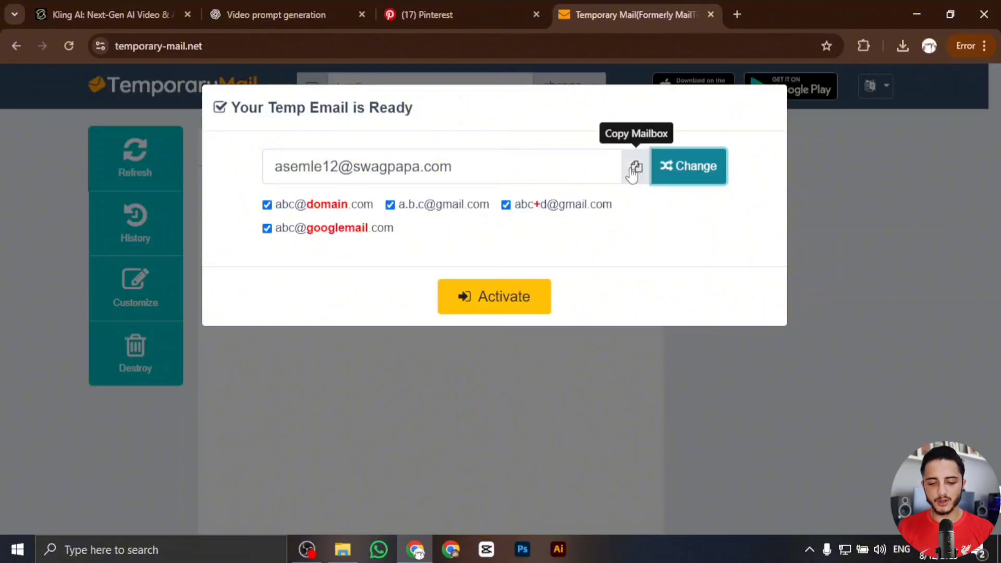
pyautogui.click(496, 291)
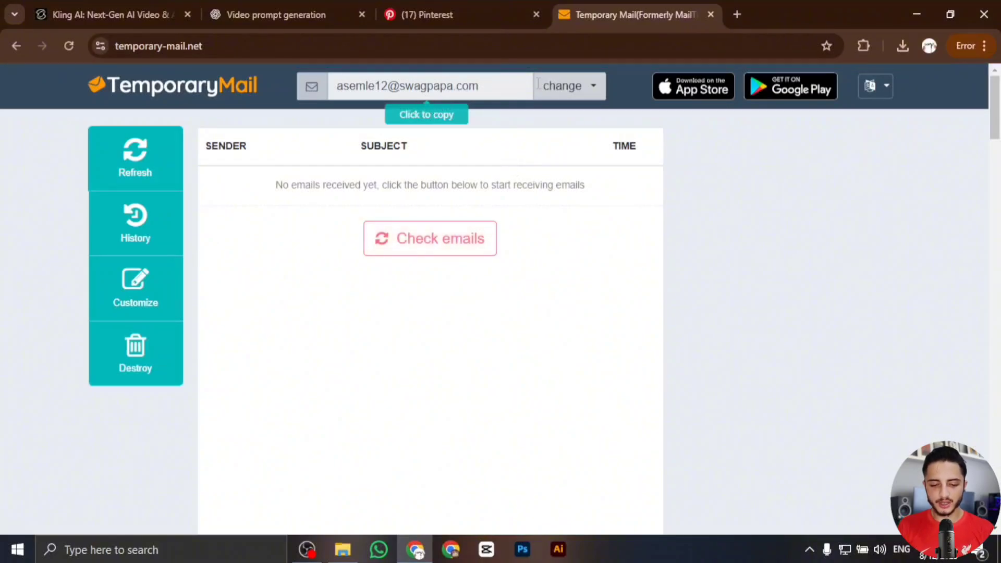
# Step: Change the mailbox to a Gmail address in the plus-sign format, confirm the change and copy the new address
pyautogui.click(570, 87)
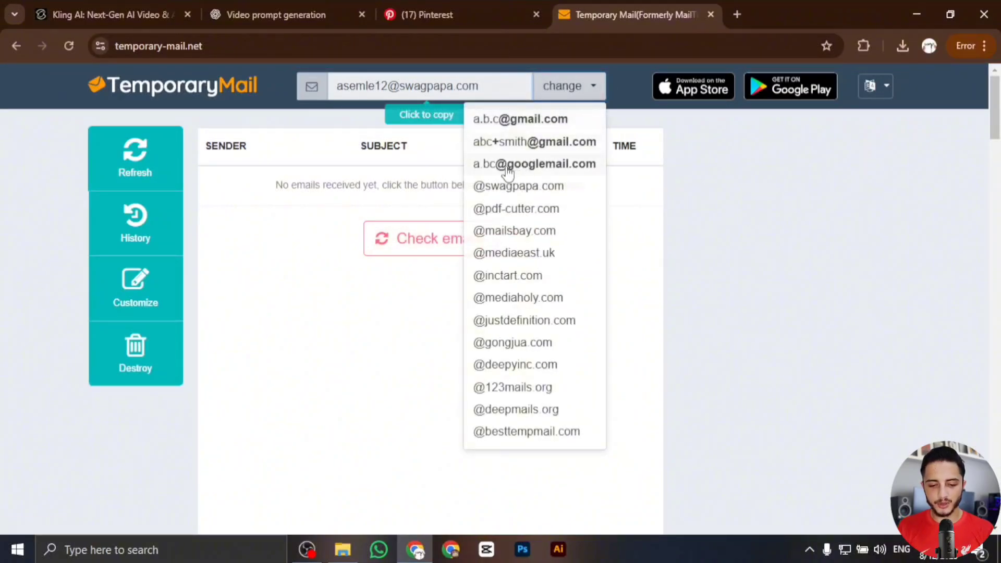
pyautogui.click(528, 148)
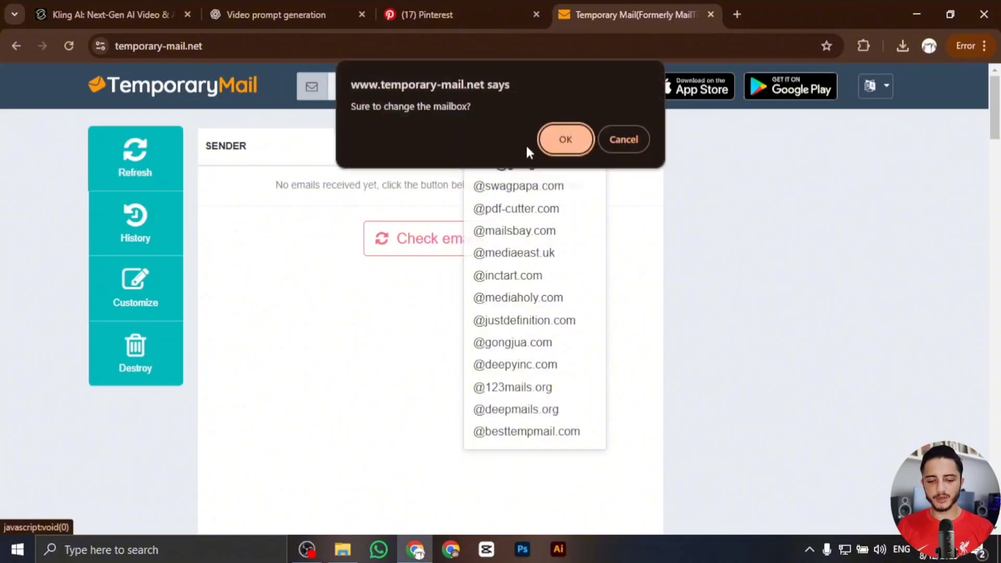
pyautogui.click(559, 135)
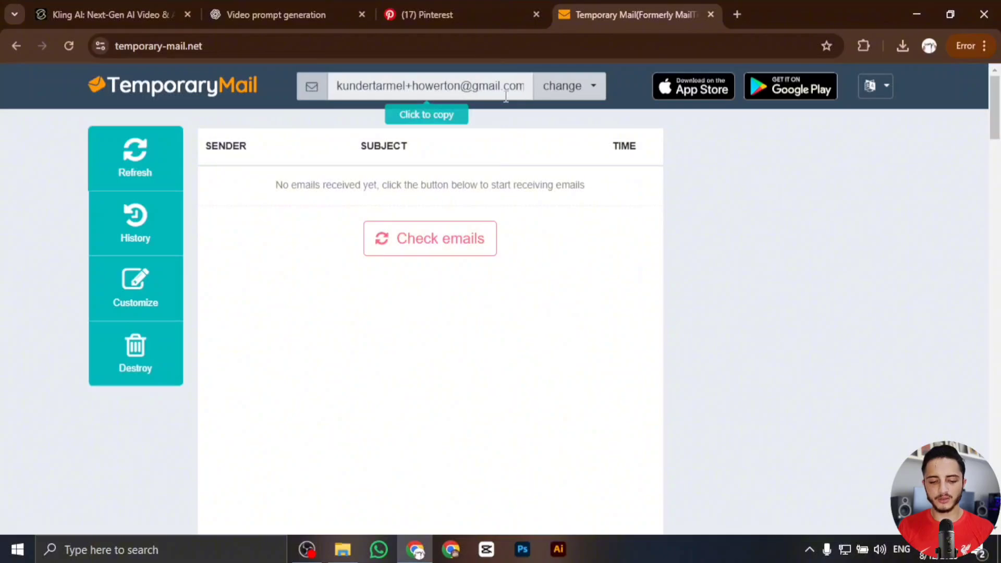
pyautogui.click(433, 93)
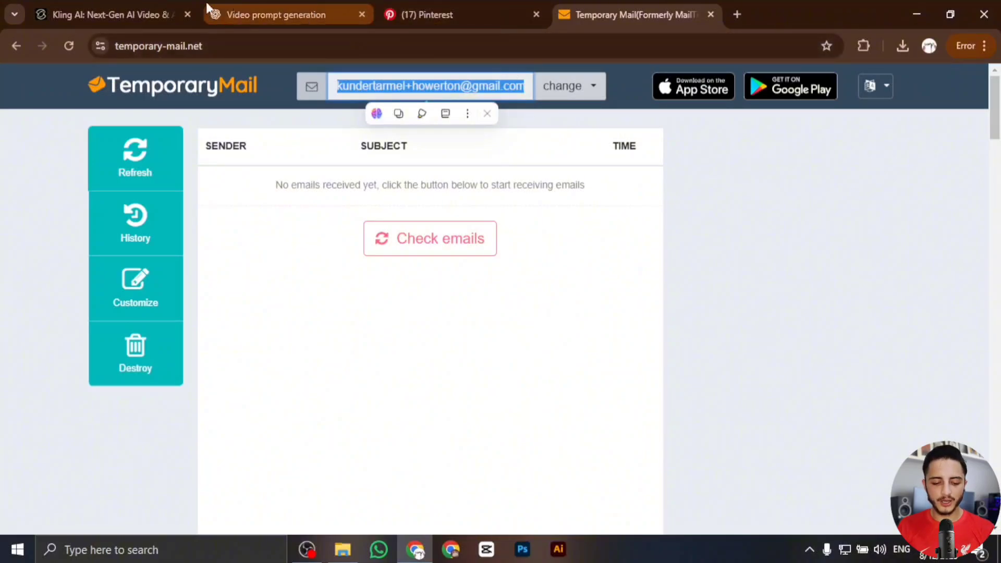
# Step: Switch to the Kling AI tab, choose to sign in with email and paste the temporary address as the email
pyautogui.click(162, 12)
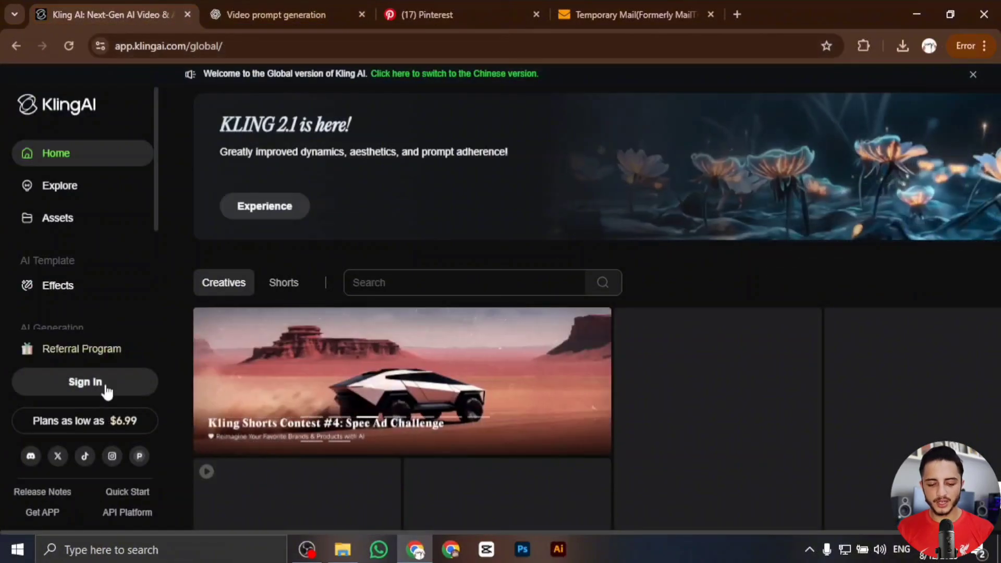
pyautogui.click(105, 386)
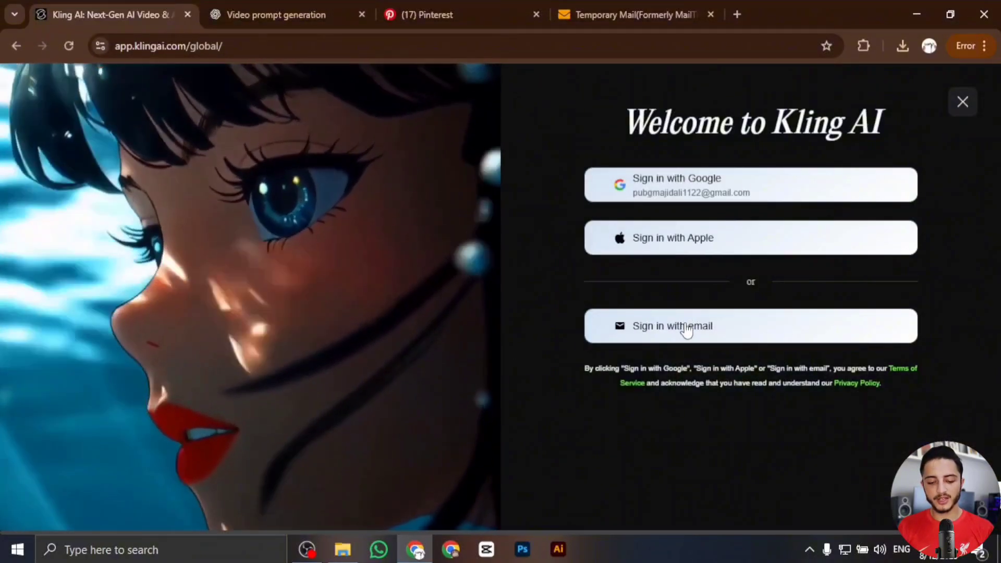
pyautogui.click(686, 327)
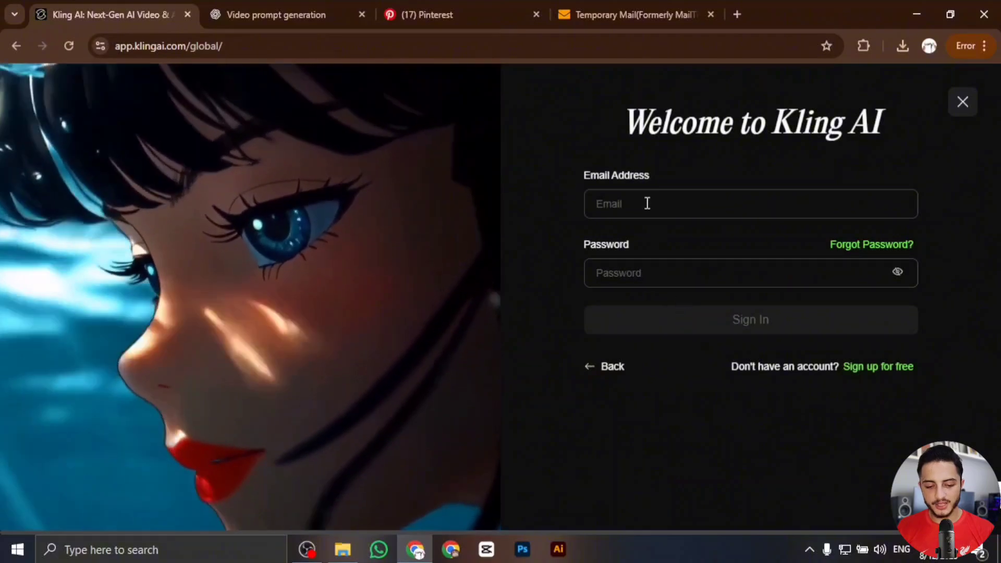
pyautogui.click(644, 199)
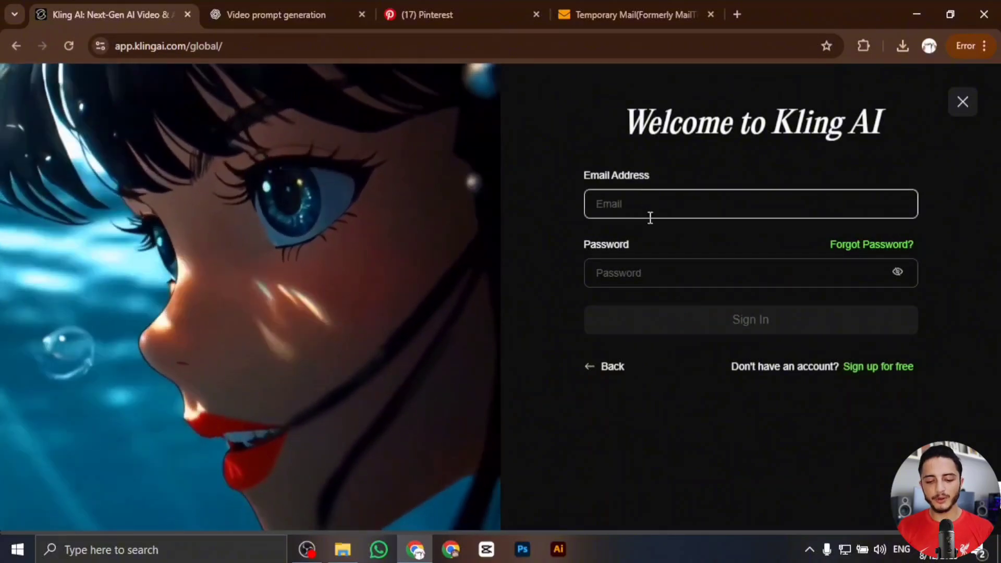
pyautogui.hotkey('ctrl', 'v')
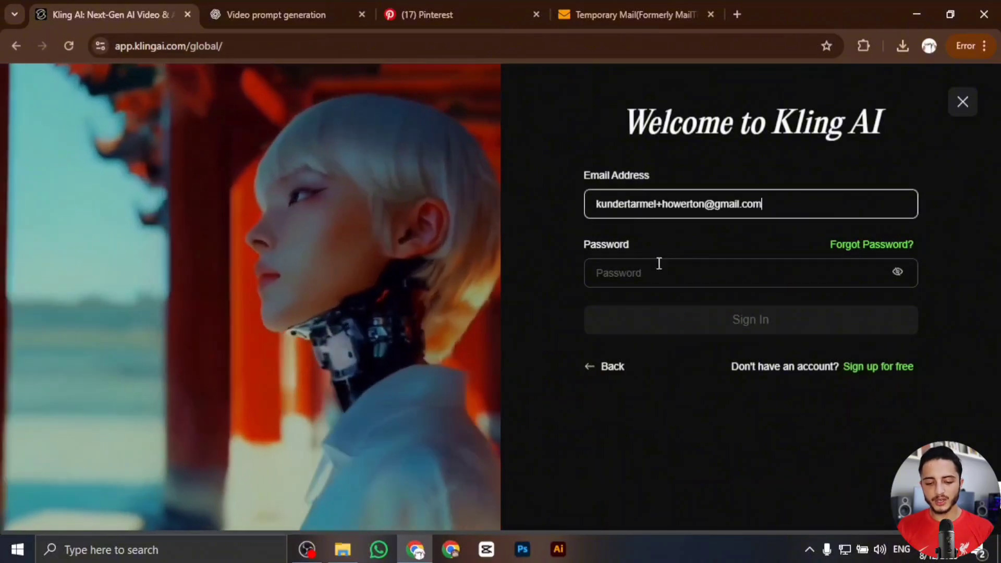
# Step: Enter the account password and submit the Kling AI sign-in form
pyautogui.click(658, 264)
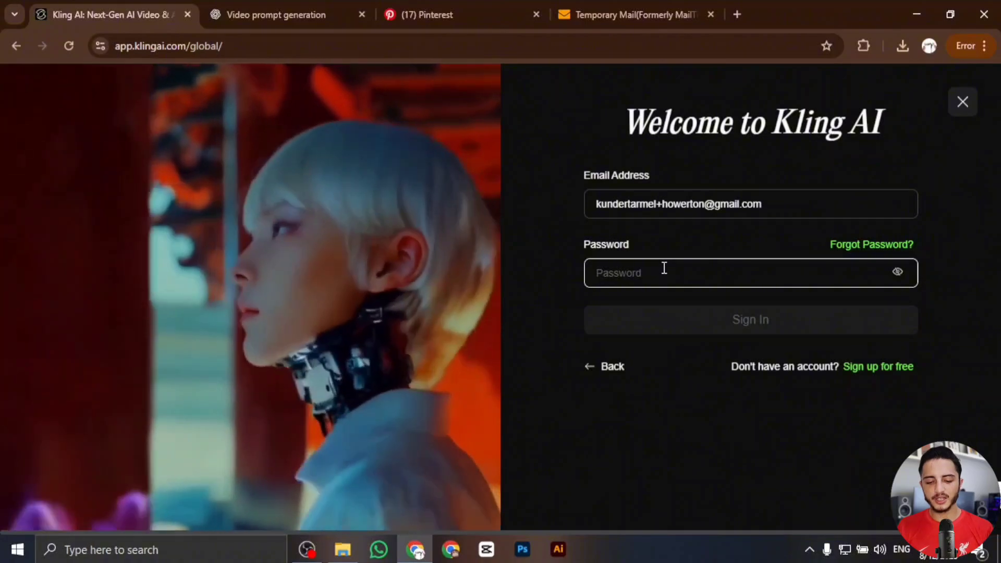
pyautogui.write('*****')
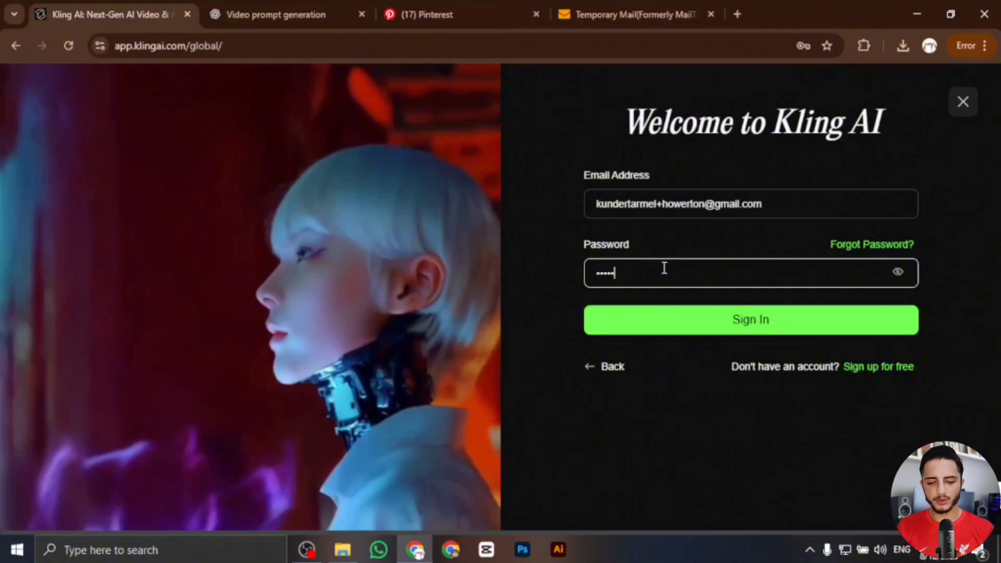
pyautogui.write('****')
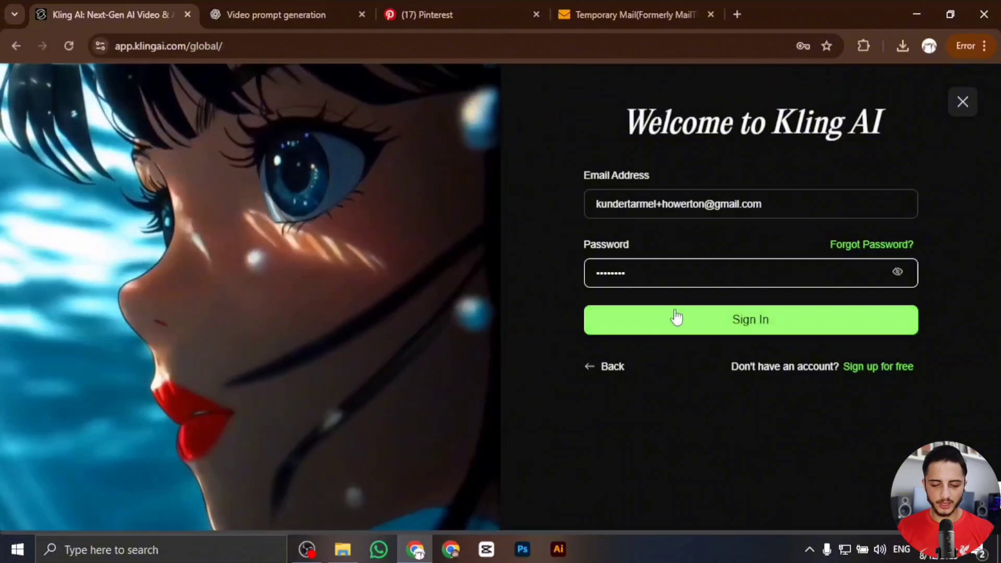
pyautogui.click(674, 318)
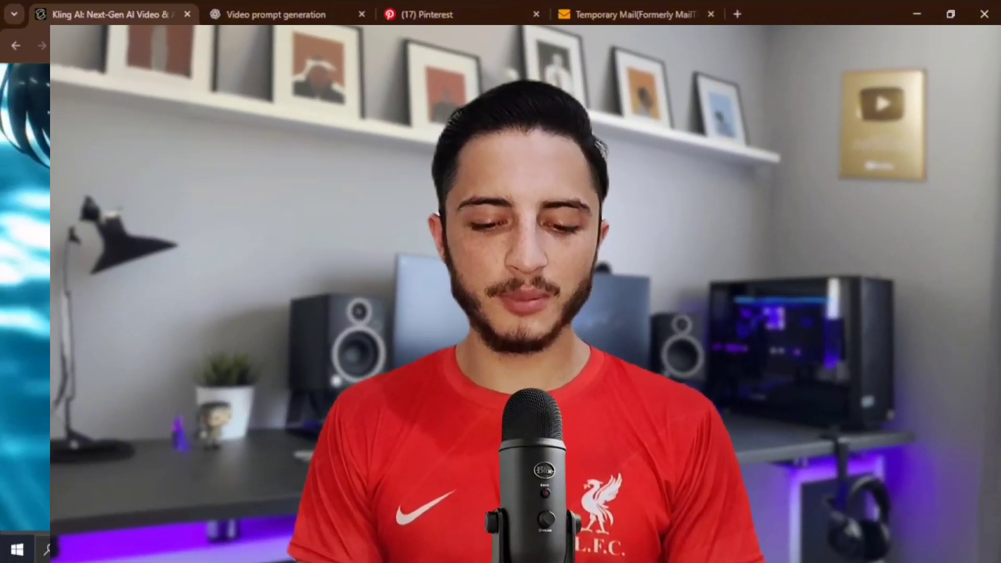